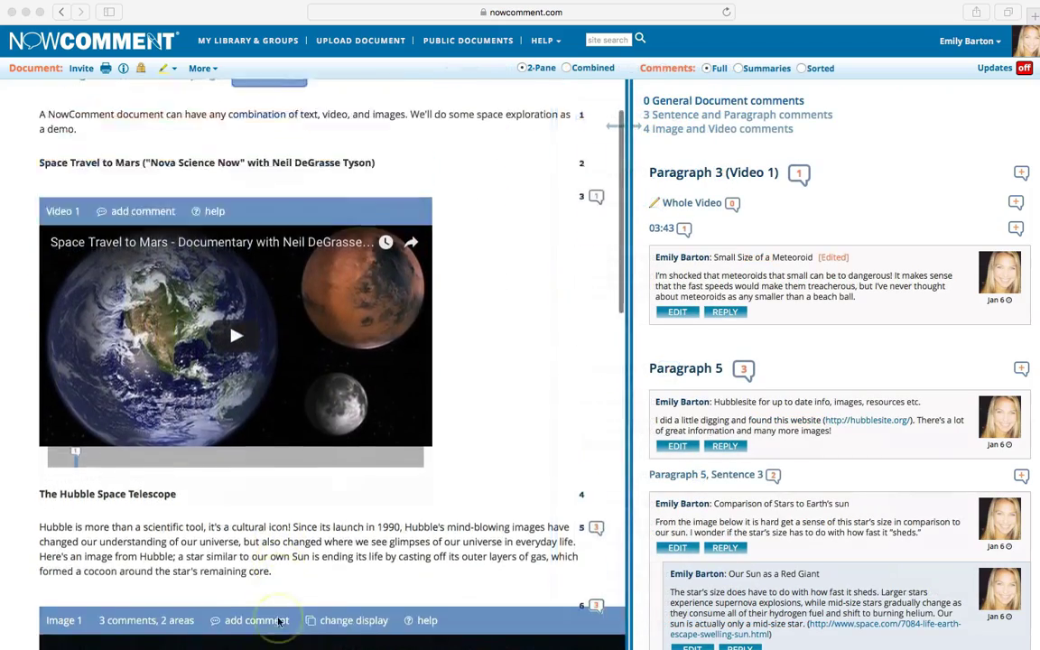
Review paragraph 5's comment threads, then switch the document to the Combined single-pane layout
{"action": "scroll", "coordinate": [280, 622], "scroll_direction": "down", "scroll_amount": 5}
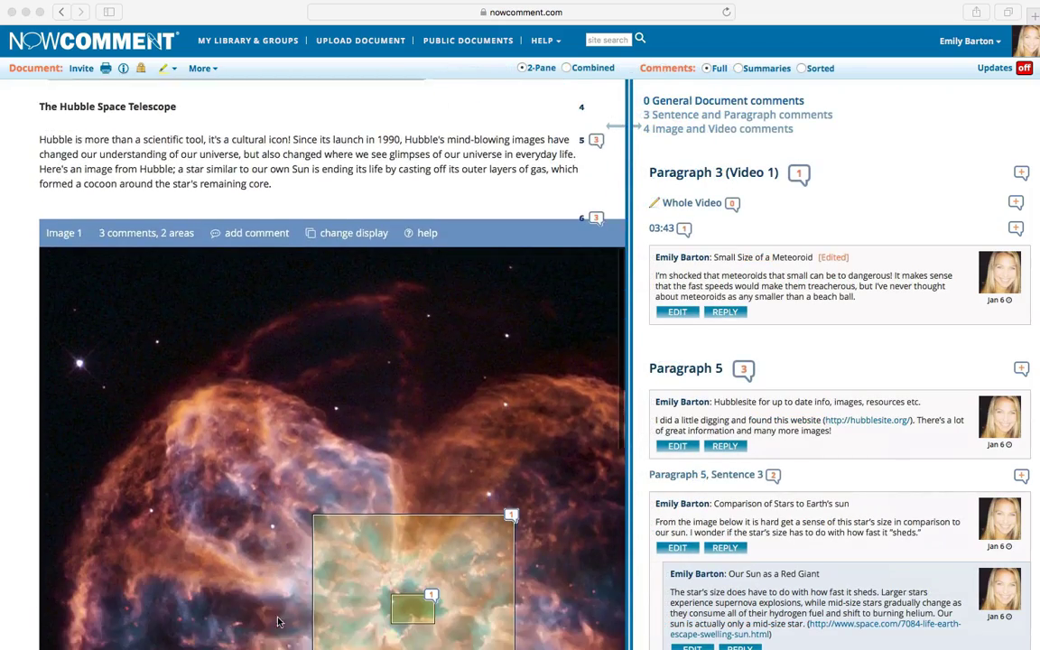
{"action": "scroll", "coordinate": [647, 603], "scroll_direction": "down", "scroll_amount": 4}
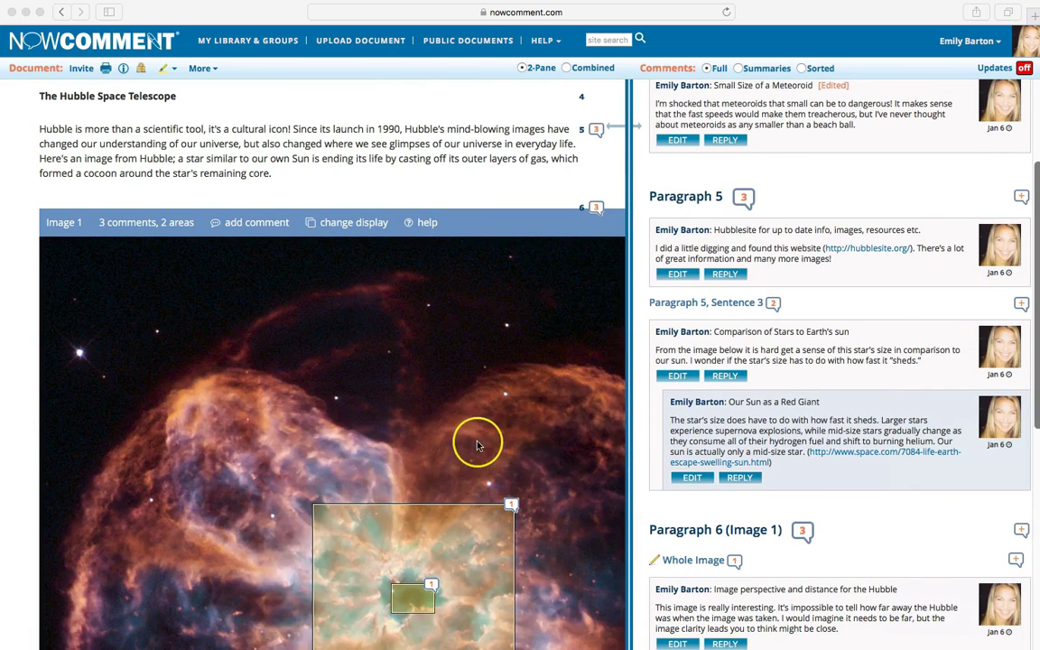
{"action": "scroll", "coordinate": [478, 444], "scroll_direction": "up", "scroll_amount": 4}
{"action": "scroll", "coordinate": [478, 445], "scroll_direction": "up", "scroll_amount": 3}
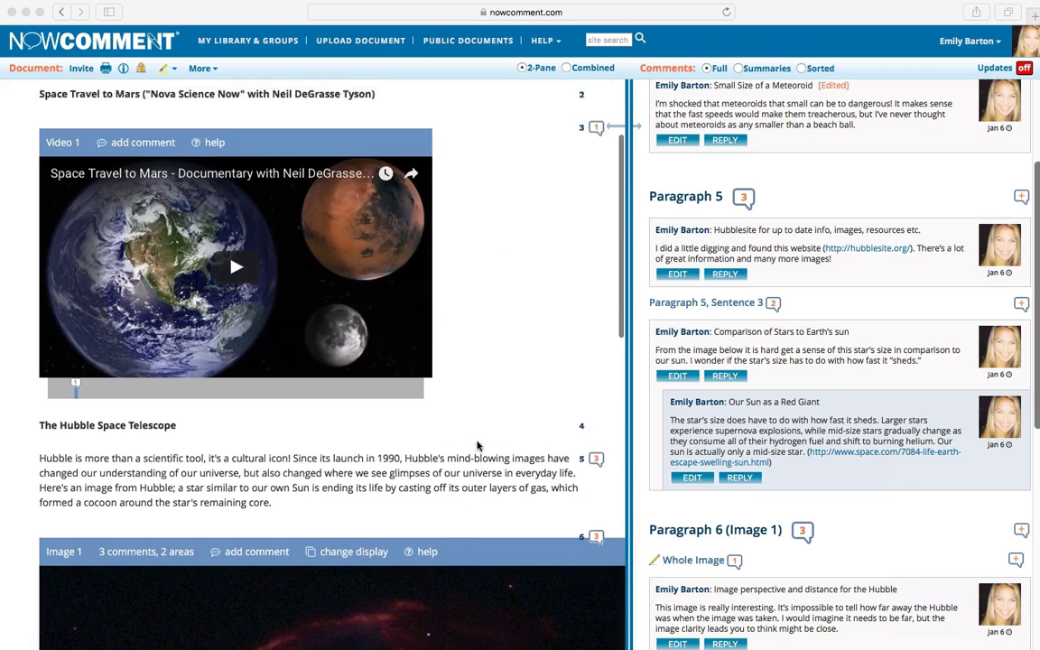
{"action": "left_click", "coordinate": [595, 529]}
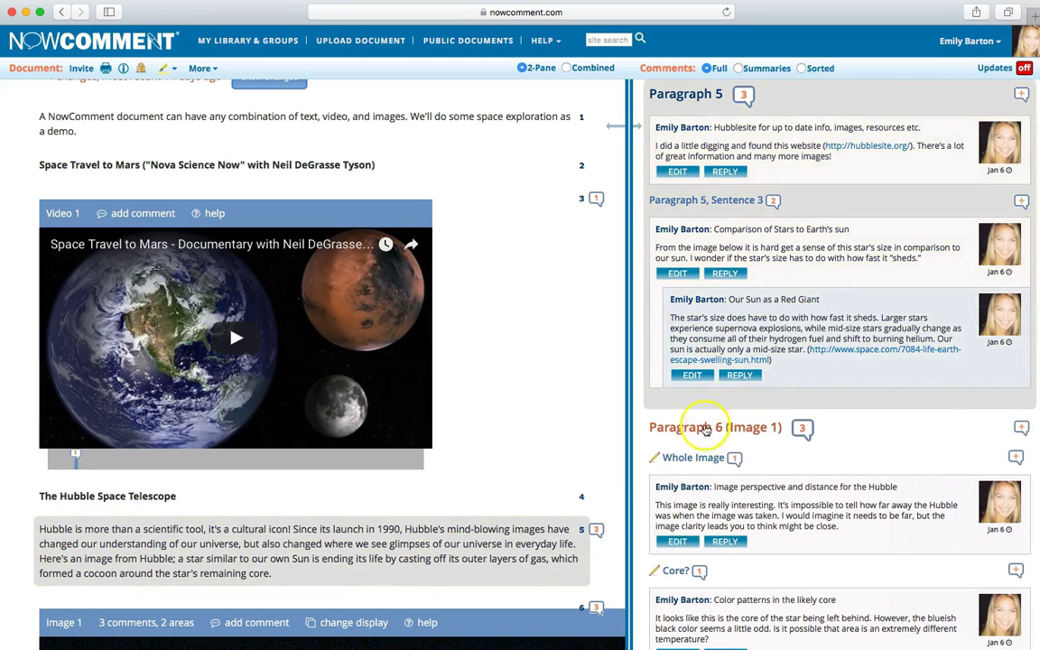
{"action": "left_click", "coordinate": [566, 69]}
{"action": "scroll", "coordinate": [521, 239], "scroll_direction": "down", "scroll_amount": 8}
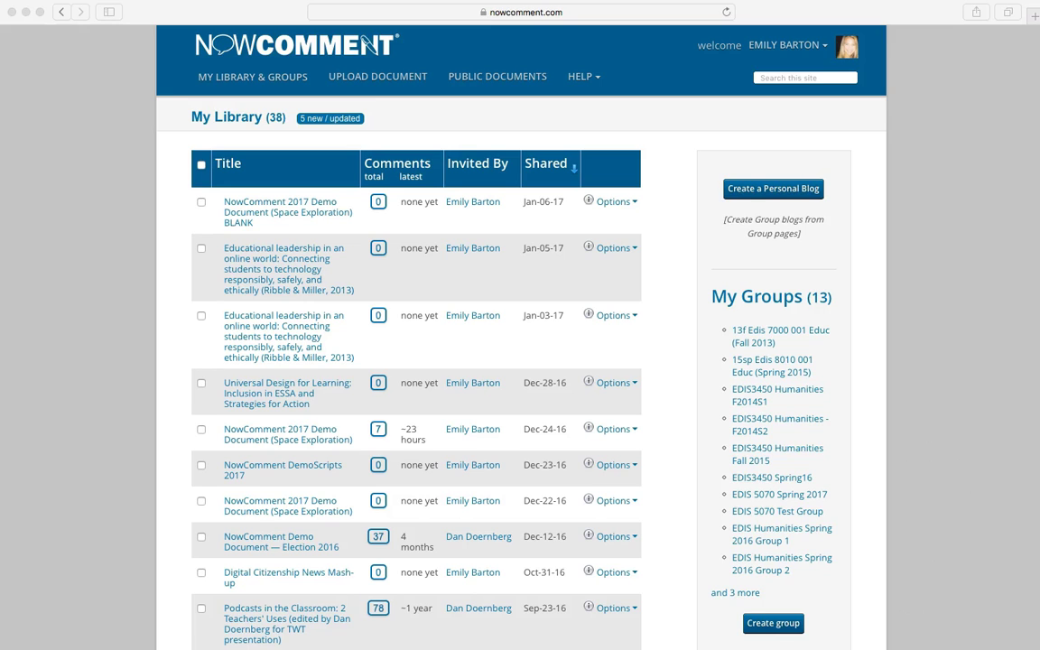
Open 'NowComment 2017 Demo Document (Space Exploration) BLANK' and begin a comment on paragraph 5, sentence 3
{"action": "left_click", "coordinate": [245, 211]}
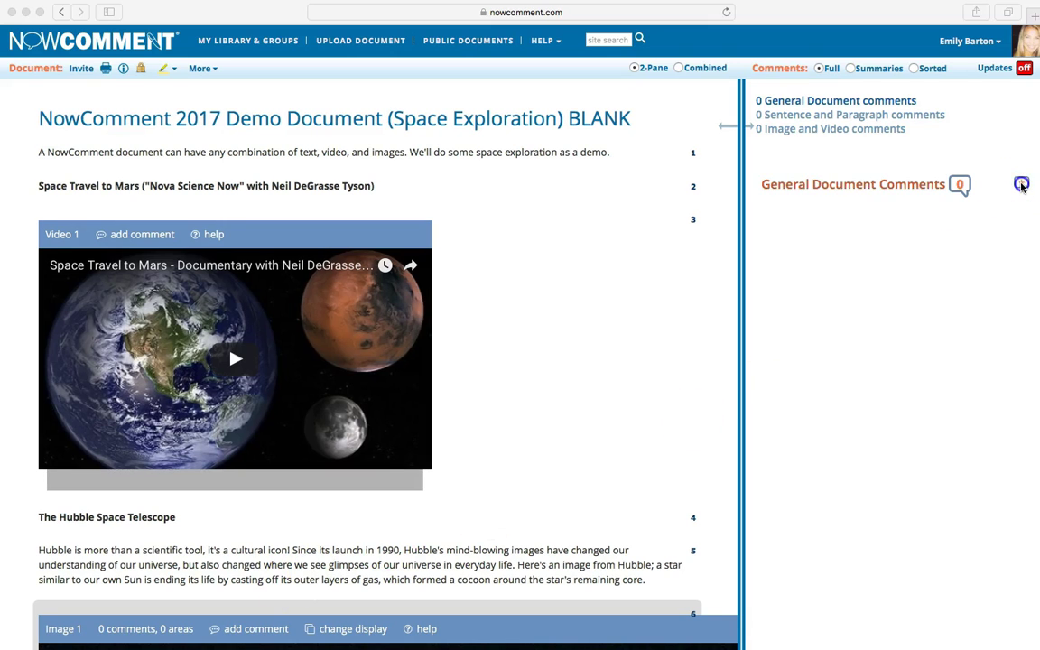
{"action": "left_click", "coordinate": [1021, 186]}
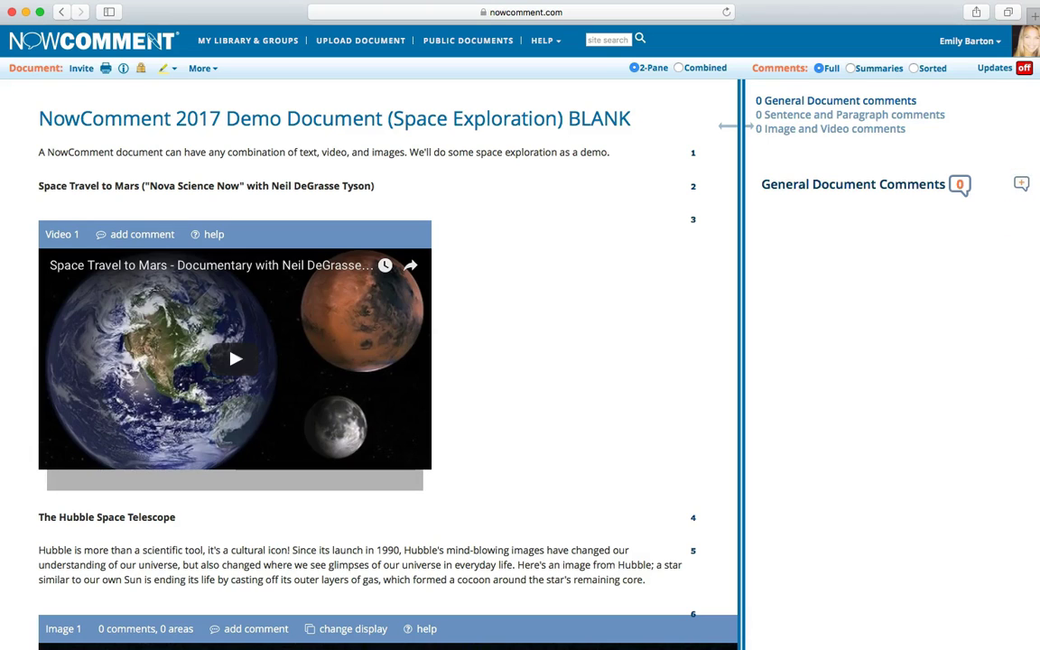
{"action": "left_click", "coordinate": [206, 185]}
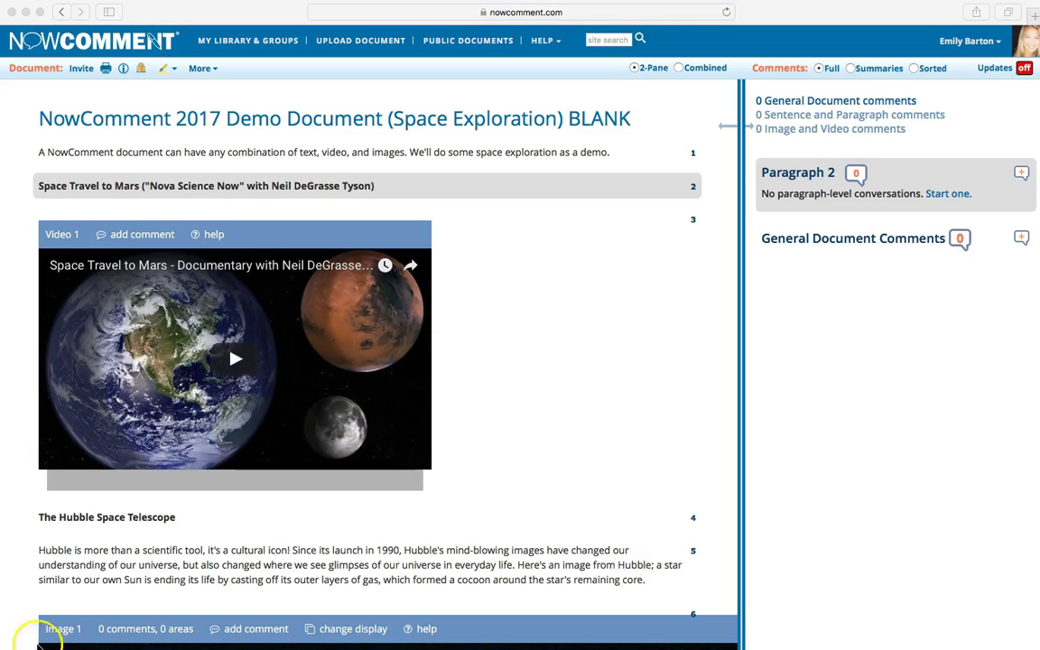
{"action": "left_click", "coordinate": [74, 585]}
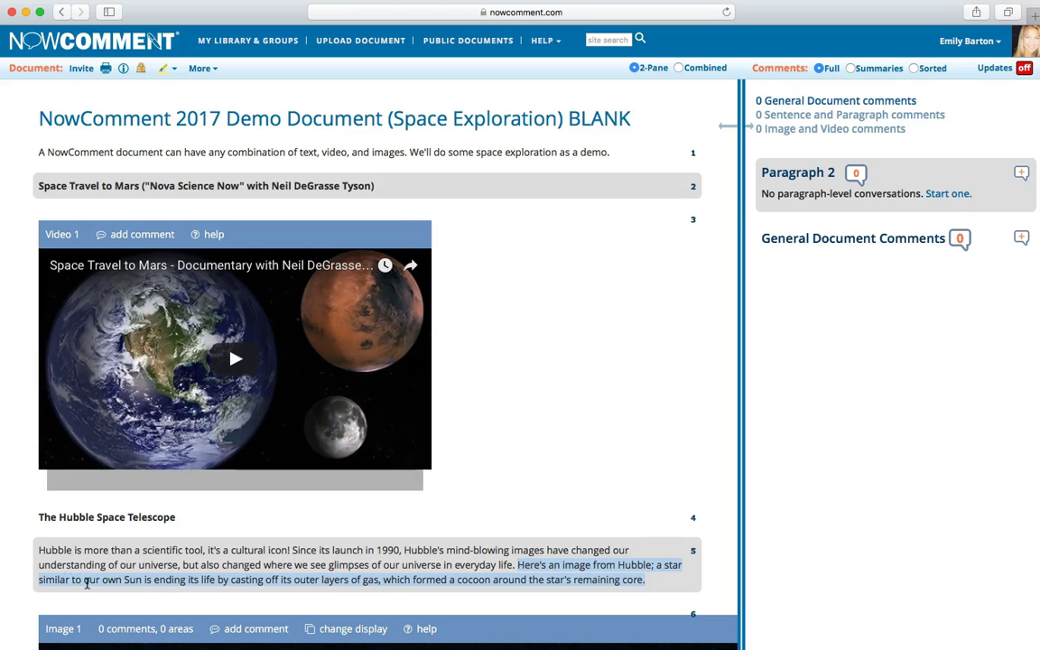
{"action": "left_click", "coordinate": [87, 582]}
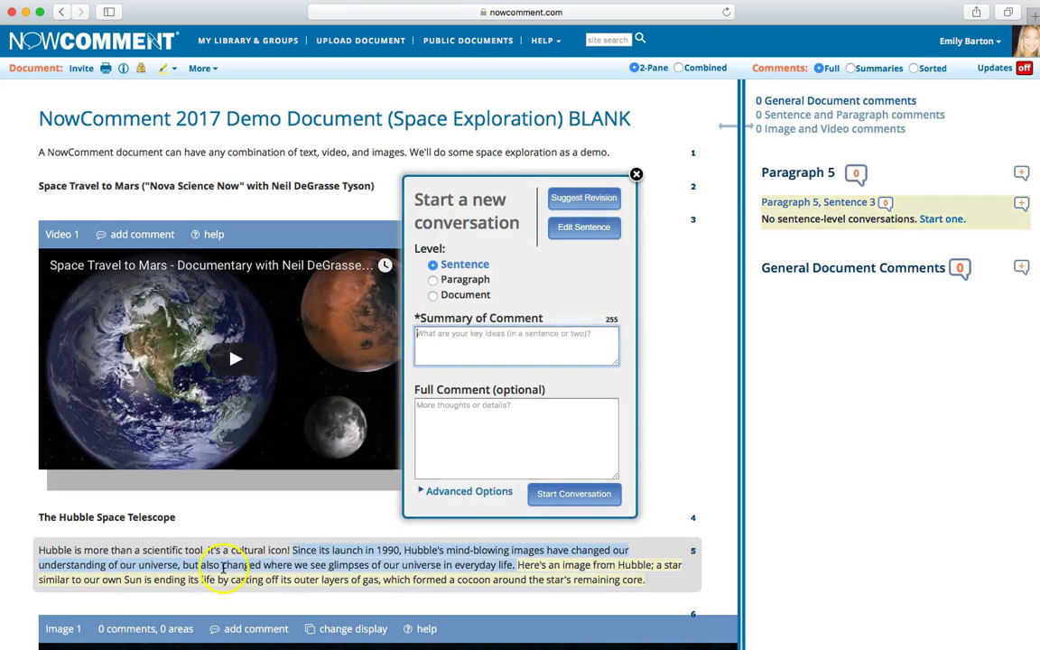
Post the sentence comment 'Comparison of Stars to Earth's sun' with its pasted full text on paragraph 5, sentence 3
{"action": "left_click", "coordinate": [637, 546]}
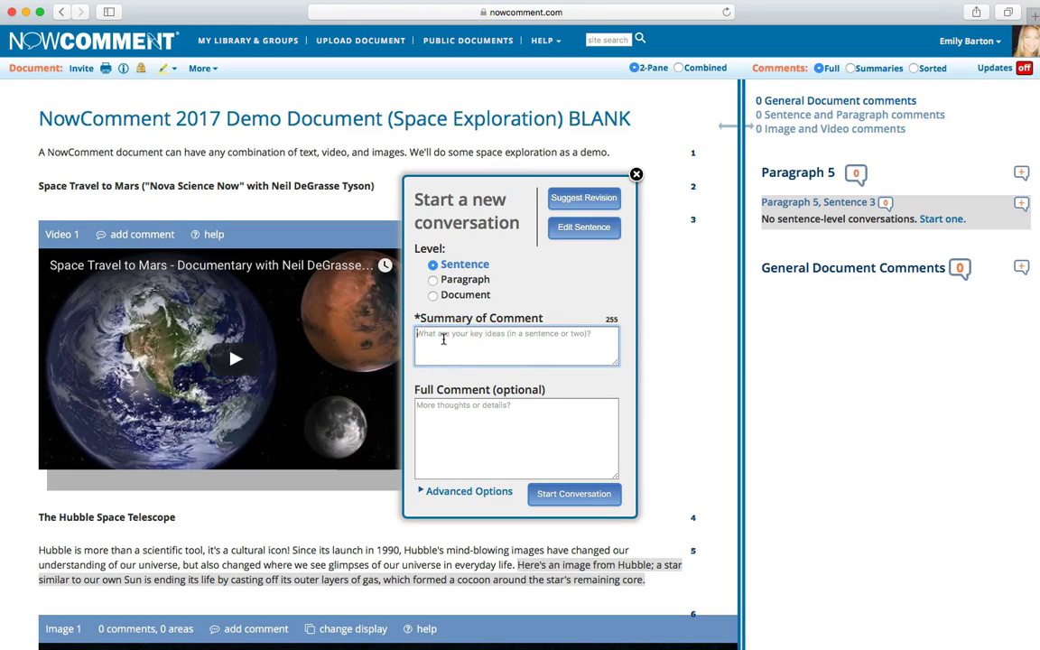
{"action": "type", "text": "Comparison of Stars to Earth's sun"}
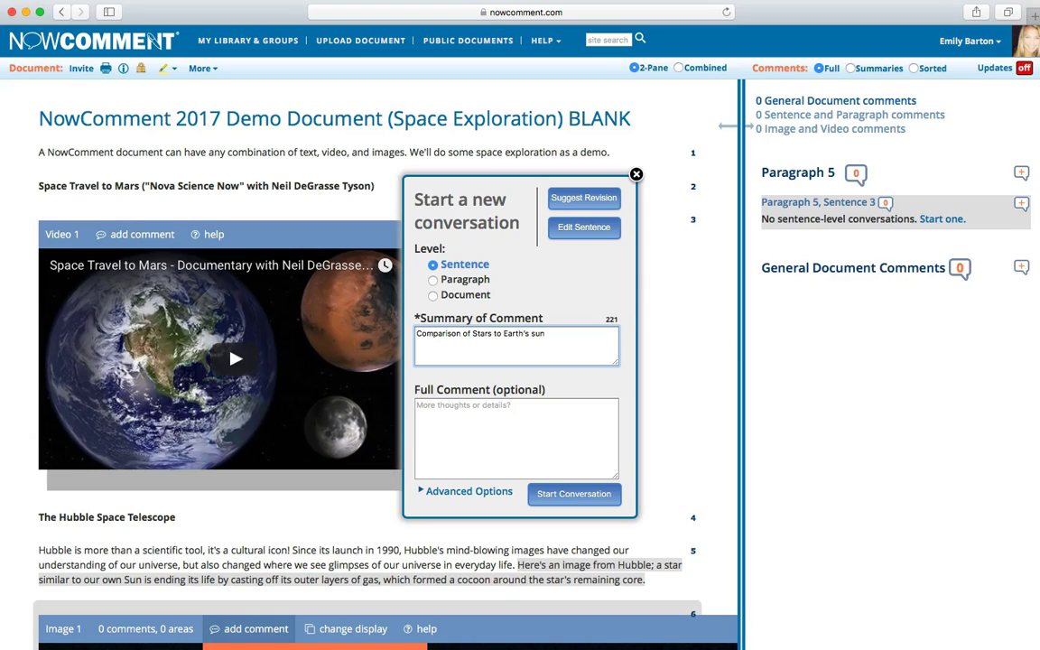
{"action": "left_click", "coordinate": [447, 406]}
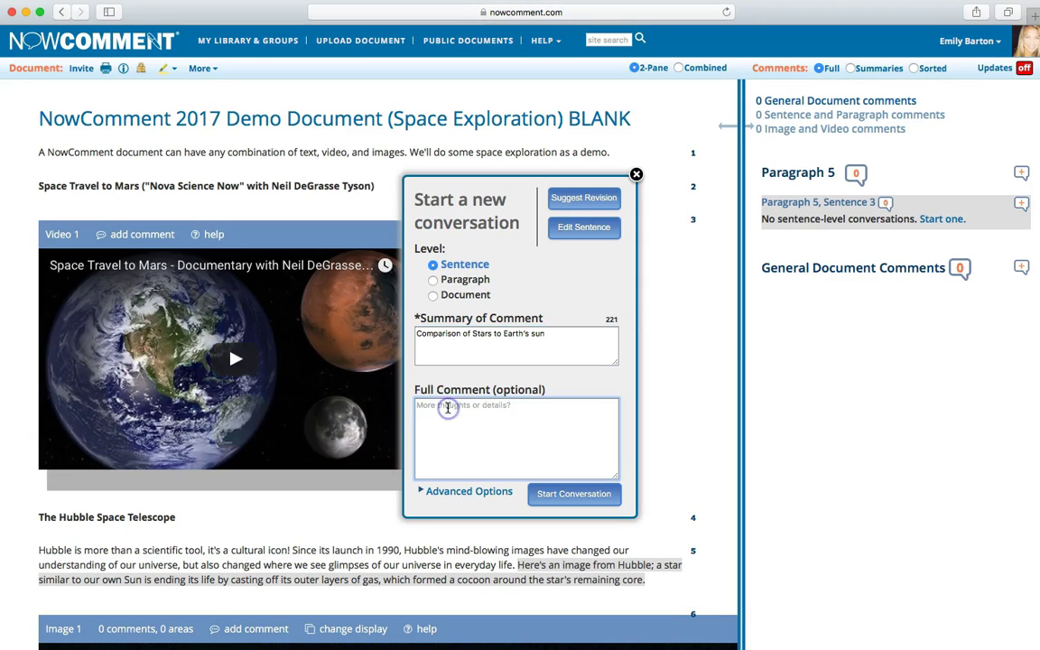
{"action": "type", "text": "From the image below it is hard get a sense of this star's size in comparison to our sun. I wonder if the star's size has to do with how fast it \"sheds.\""}
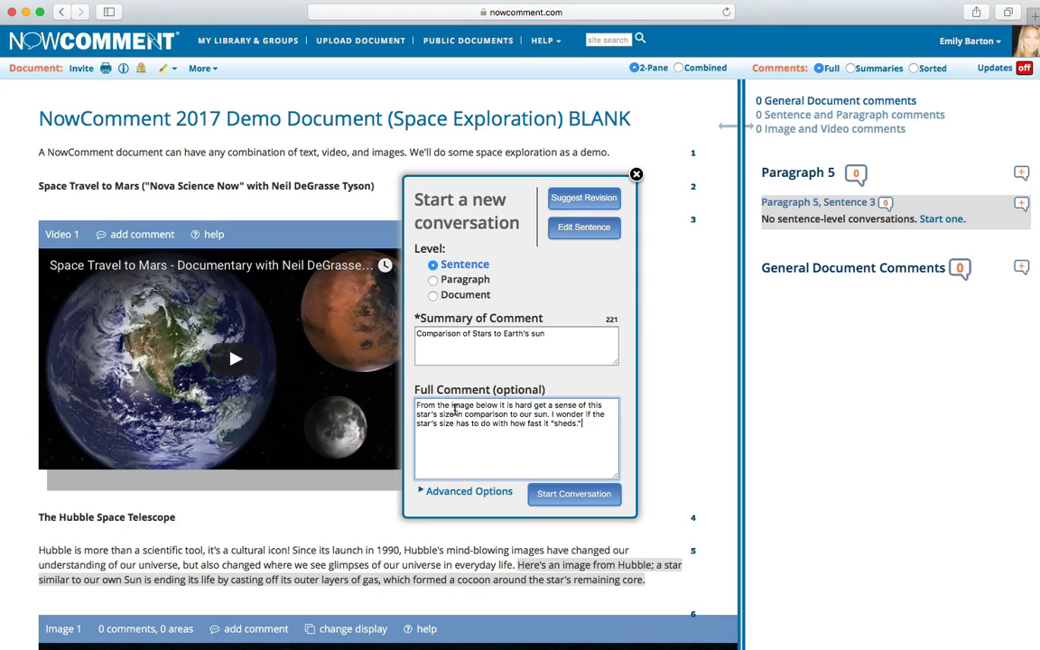
{"action": "left_click", "coordinate": [561, 494]}
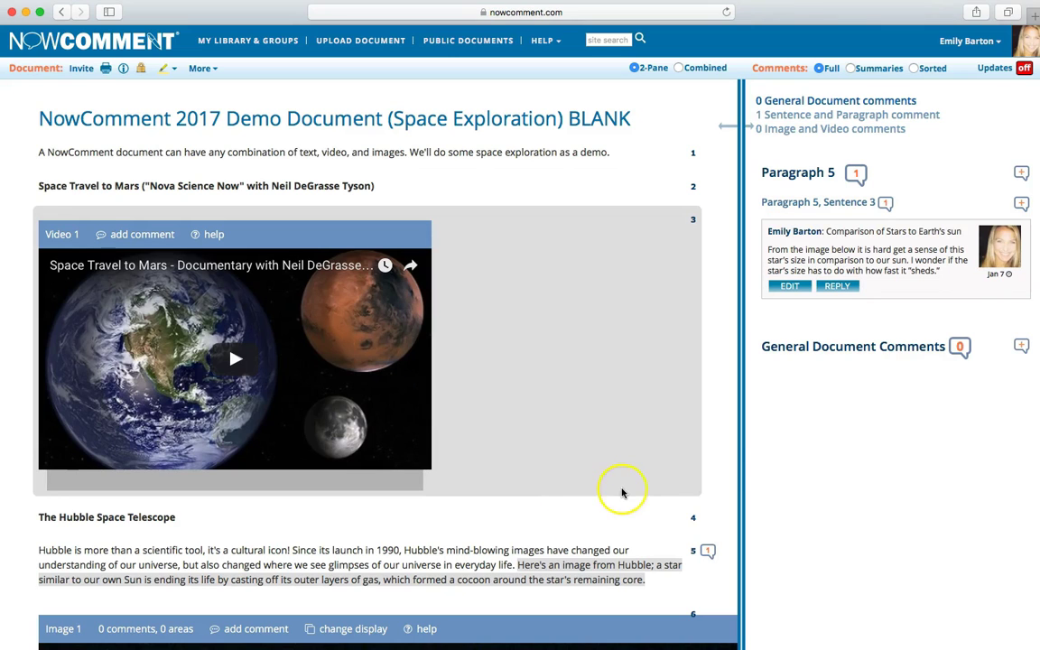
Edit the star-size comment to add a sentence about star temperatures, then start a reply
{"action": "left_click", "coordinate": [897, 286]}
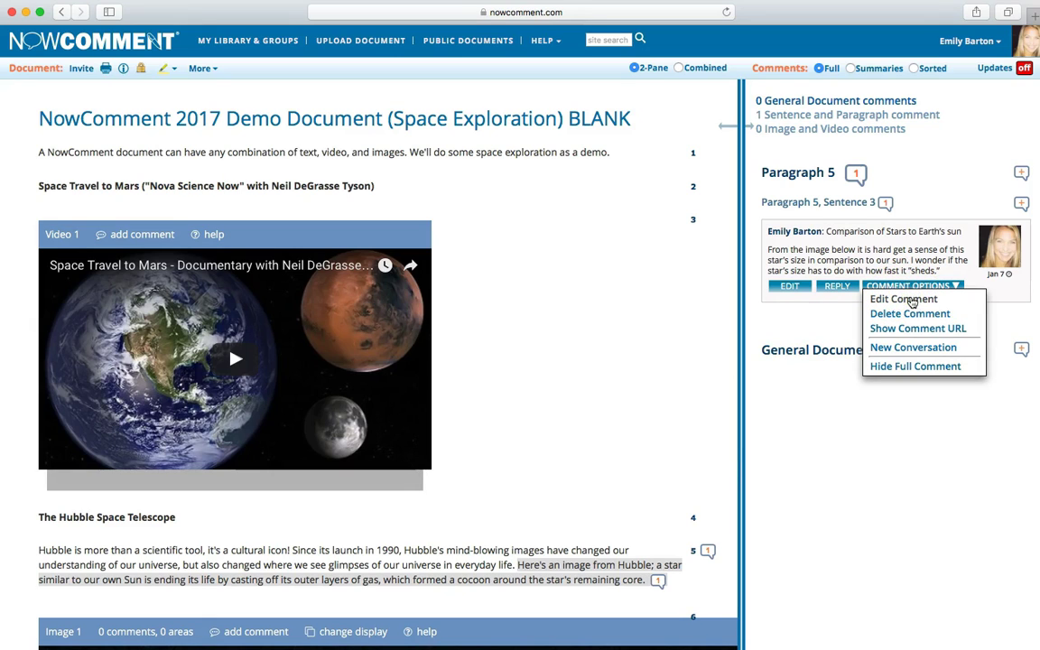
{"action": "left_click", "coordinate": [904, 299]}
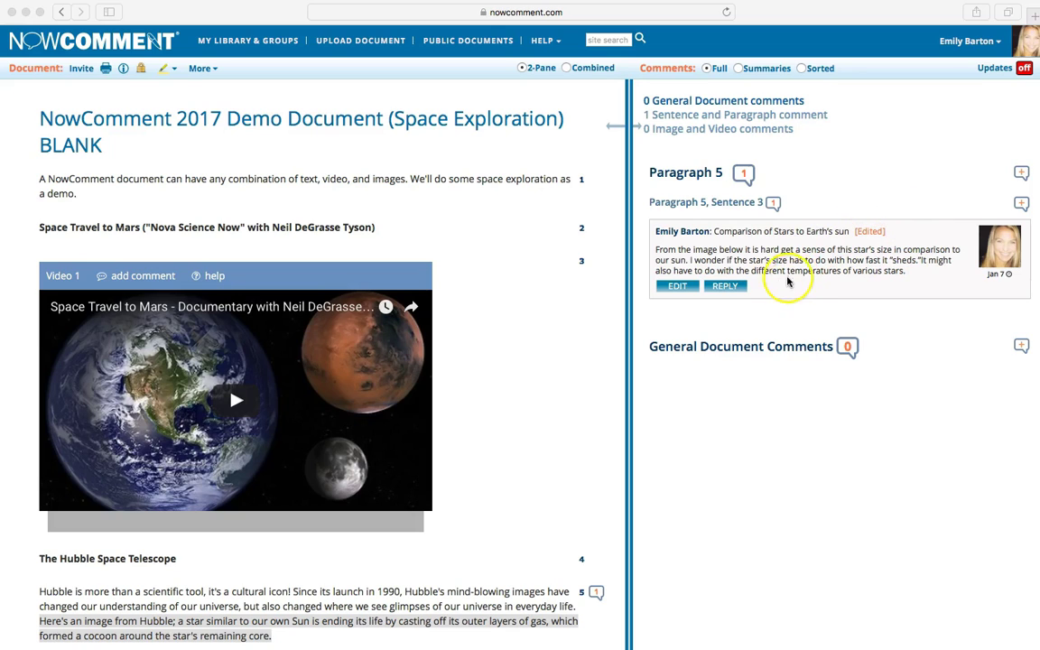
{"action": "left_click", "coordinate": [725, 286]}
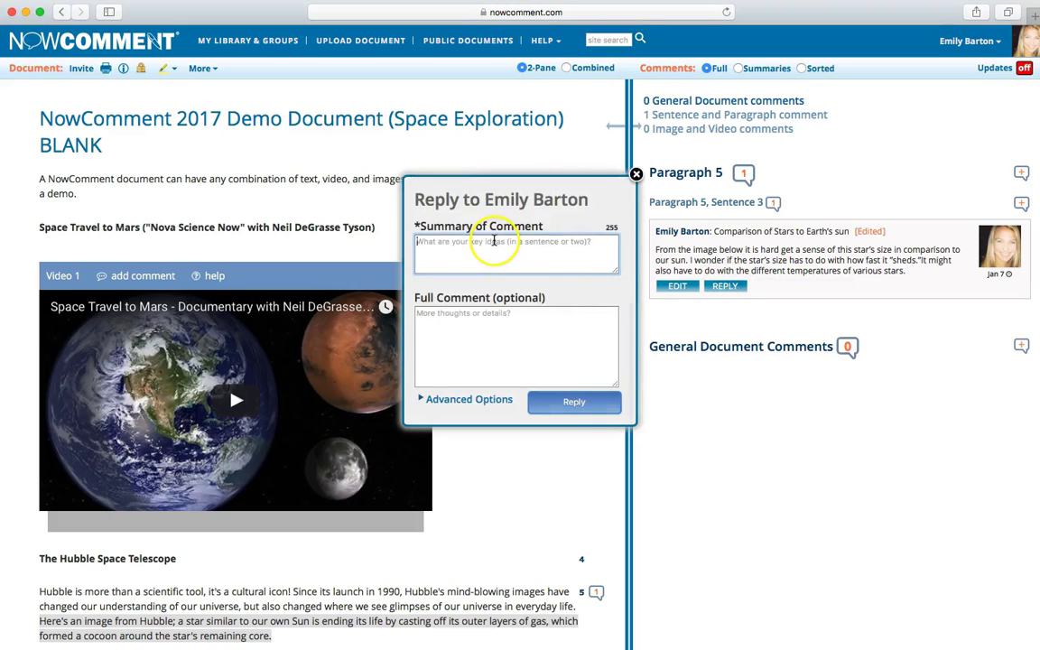
Post the reply 'Our Sun as a Red Giant' with the pasted space.com explanation
{"action": "left_click", "coordinate": [715, 262]}
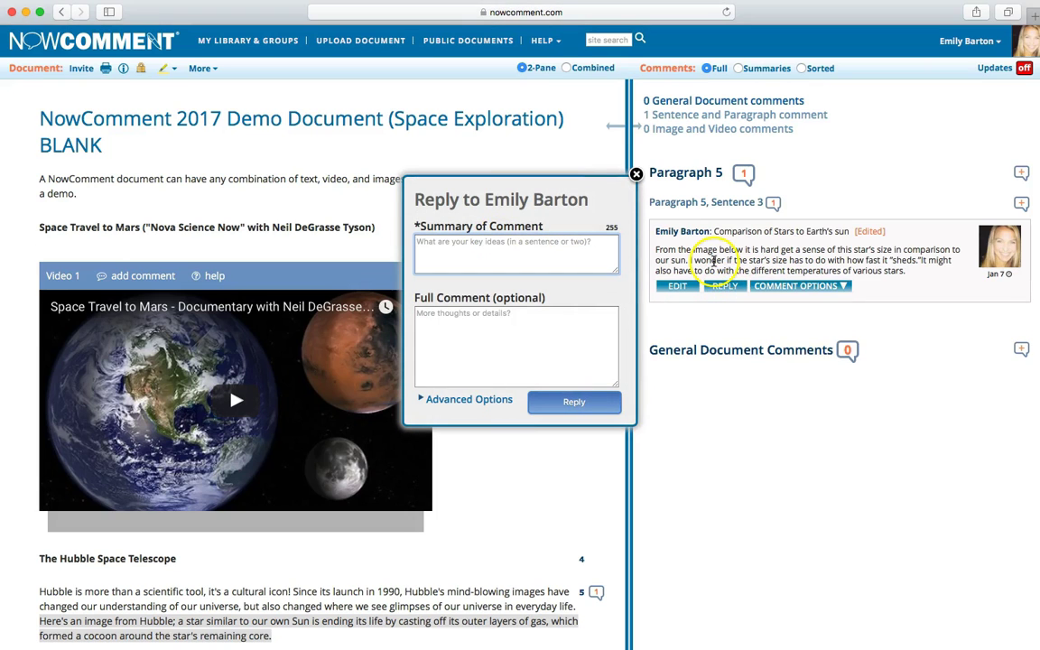
{"action": "left_click", "coordinate": [571, 258]}
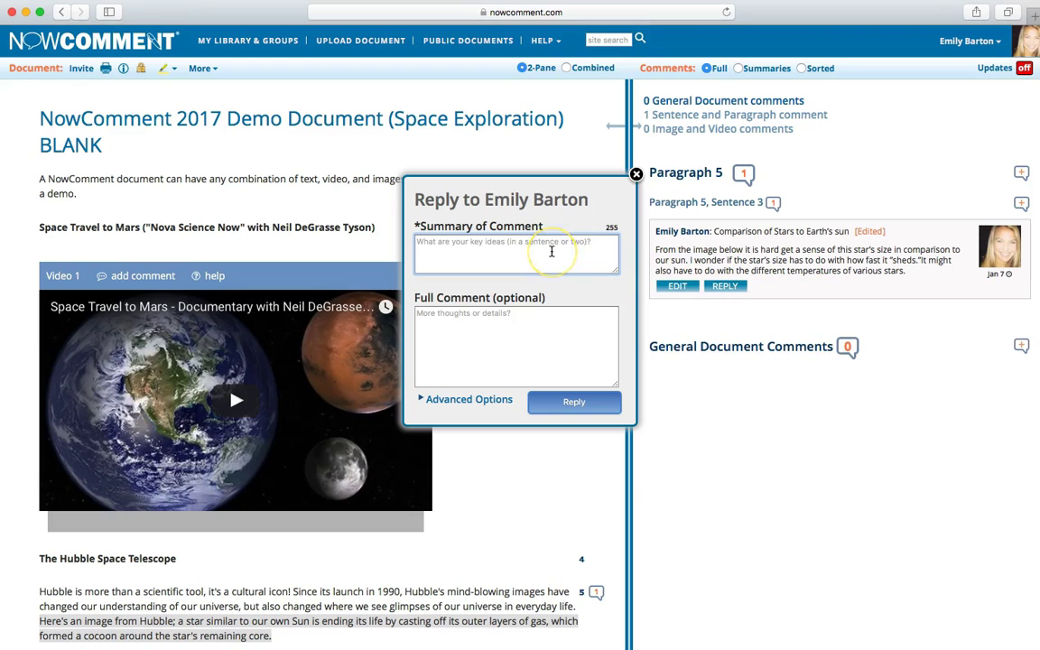
{"action": "type", "text": "Our Sun as a Red Giant"}
{"action": "left_click", "coordinate": [541, 238]}
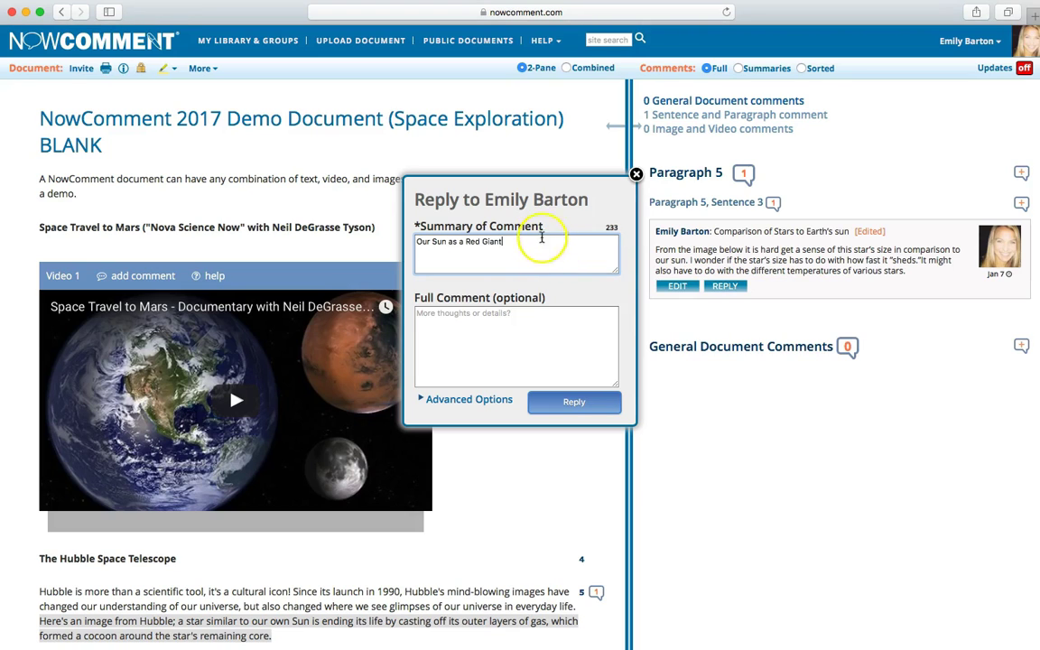
{"action": "left_click", "coordinate": [483, 318]}
{"action": "type", "text": "The star's size does have to do with how fast it sheds. Larger stars experience supernova explosions, while mid-size stars gradually change as they consume all of their hydrogen fuel and shift to burning helium. Our sun is actually only a mid-size star. (http://www.space.com/7084-life-earth-escape-swelling-sun.html)"}
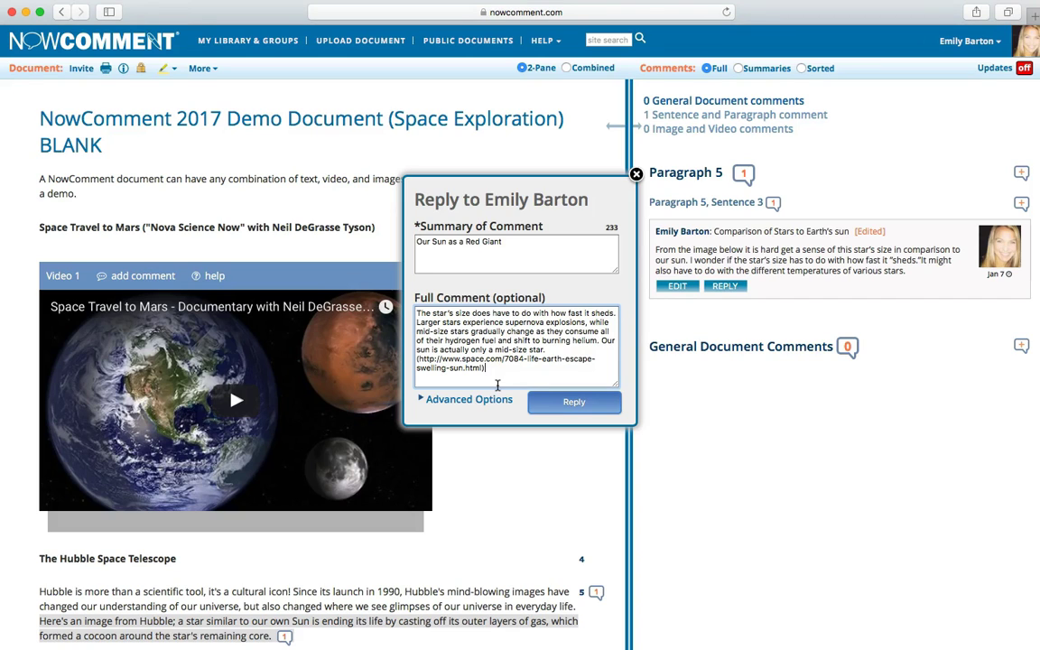
{"action": "left_click", "coordinate": [553, 407]}
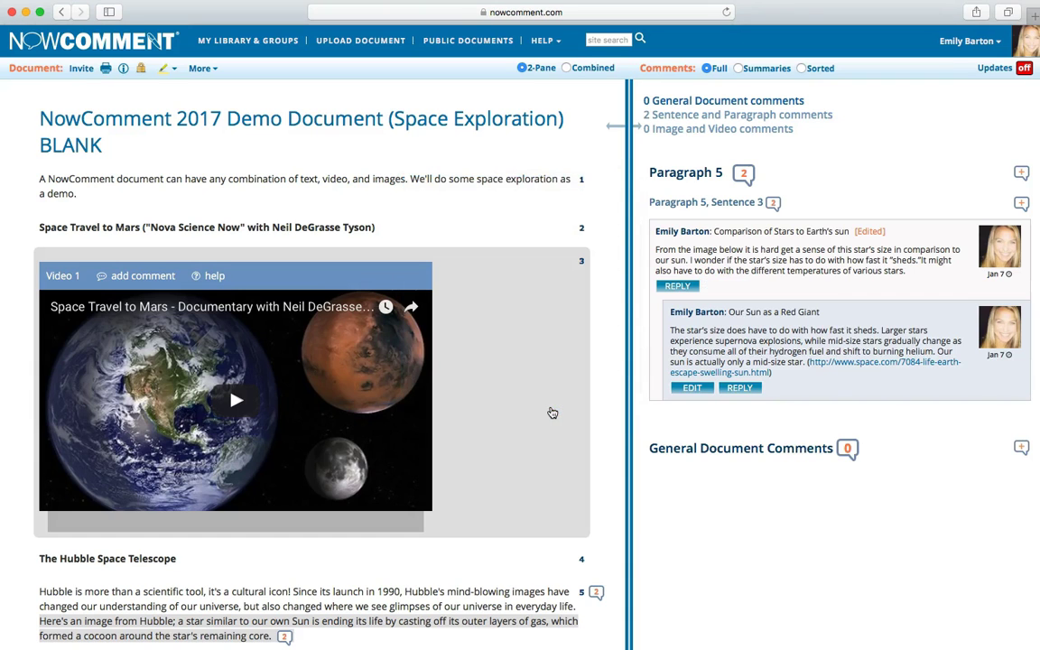
Post a paragraph 5 comment titled 'Hubble site' with pasted text linking hubblesite.org
{"action": "left_click", "coordinate": [1022, 172]}
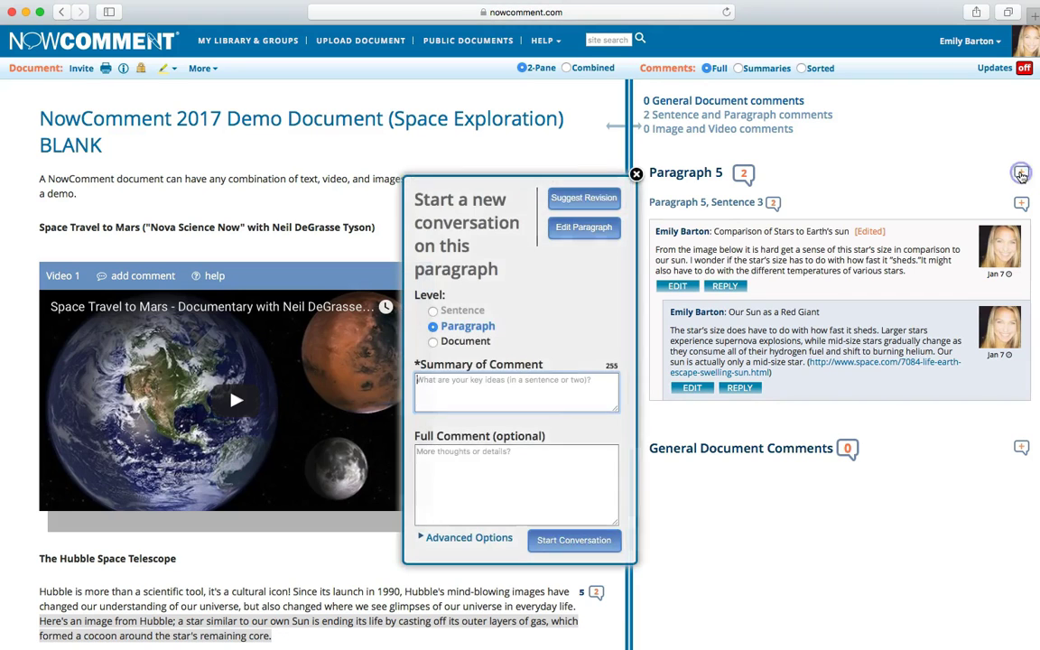
{"action": "type", "text": "HUbble"}
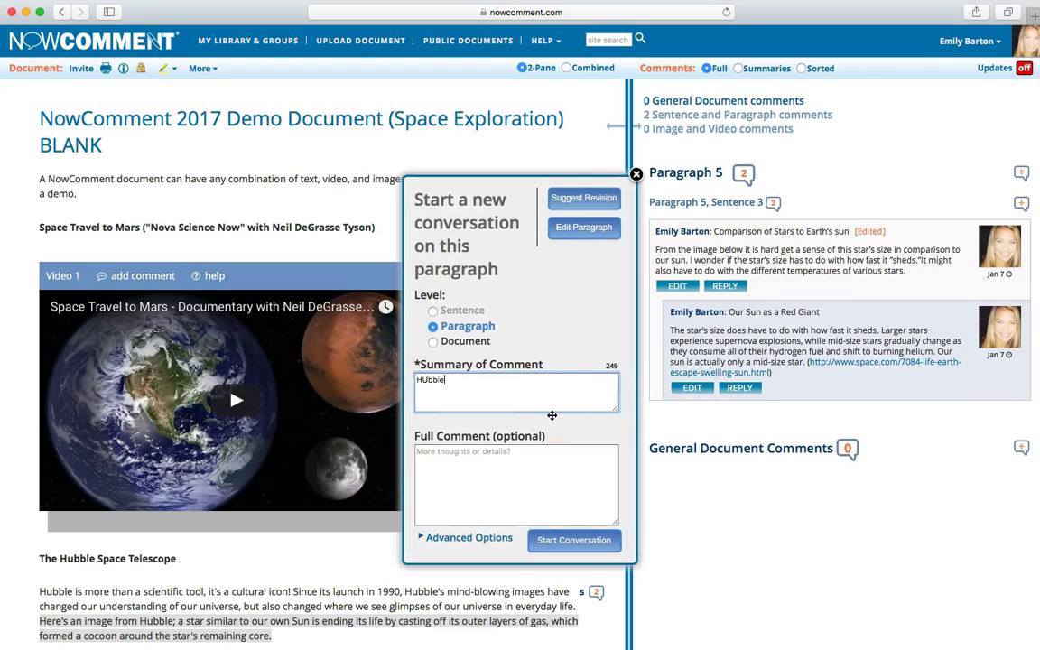
{"action": "key", "text": "BackSpace"}
{"action": "key", "text": "BackSpace"}
{"action": "key", "text": "BackSpace"}
{"action": "key", "text": "BackSpace"}
{"action": "key", "text": "BackSpace"}
{"action": "type", "text": "ubble site"}
{"action": "left_click", "coordinate": [424, 458]}
{"action": "type", "text": "I did a little digging and found this website (http://hubblesite.org/). There is a lot of great information and many more images!"}
{"action": "left_click", "coordinate": [553, 545]}
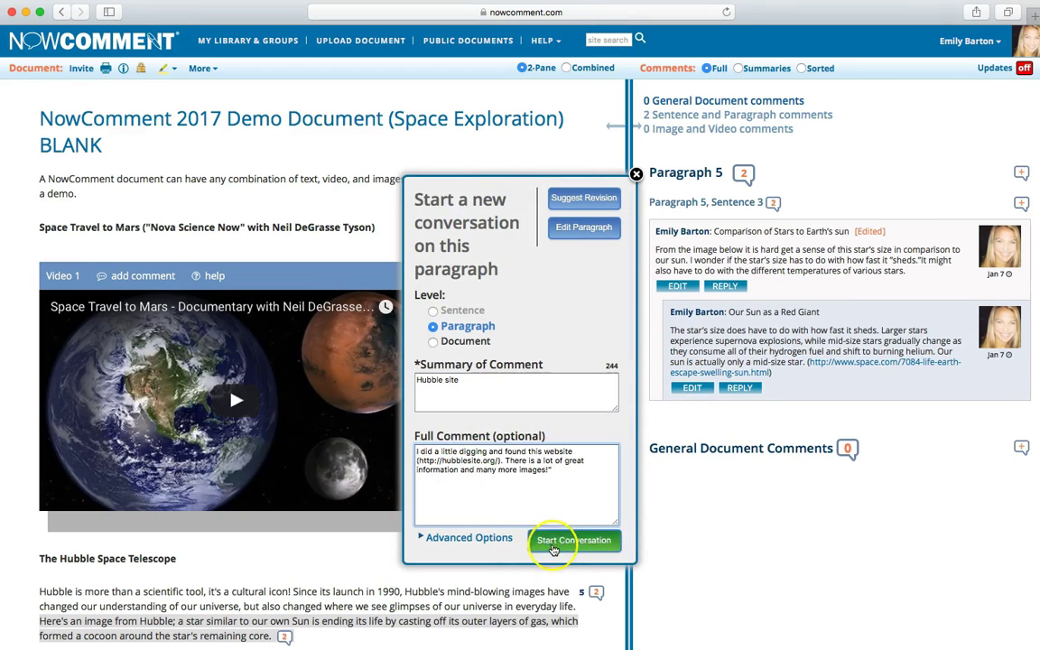
Scroll down to Image 1 and show its commenting options
{"action": "scroll", "coordinate": [505, 442], "scroll_direction": "down", "scroll_amount": 3}
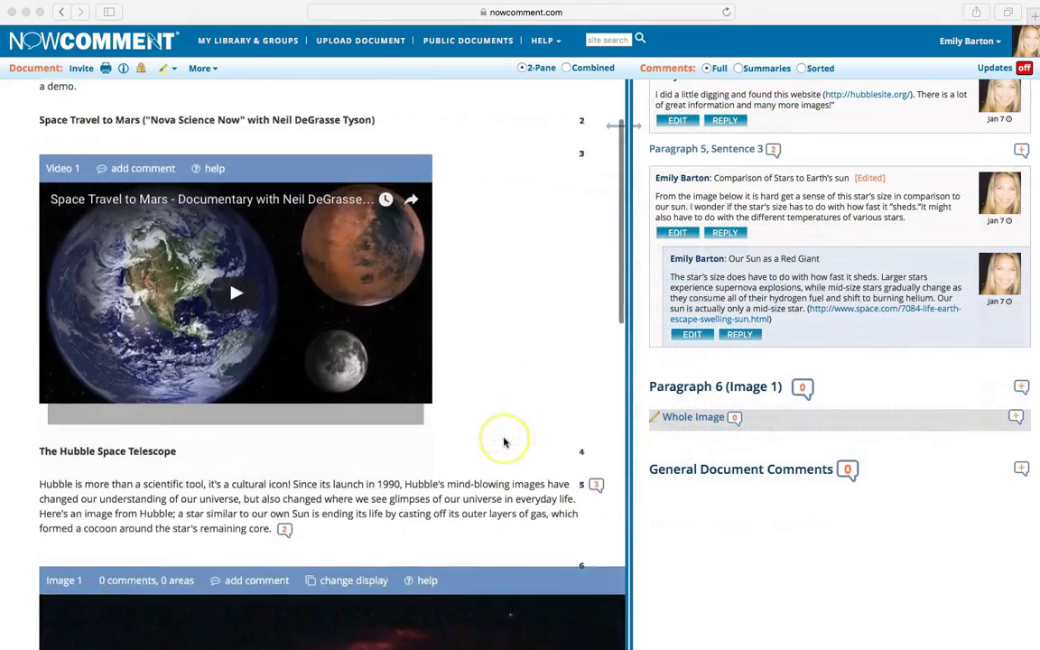
{"action": "scroll", "coordinate": [505, 443], "scroll_direction": "down", "scroll_amount": 10}
{"action": "left_click", "coordinate": [247, 155]}
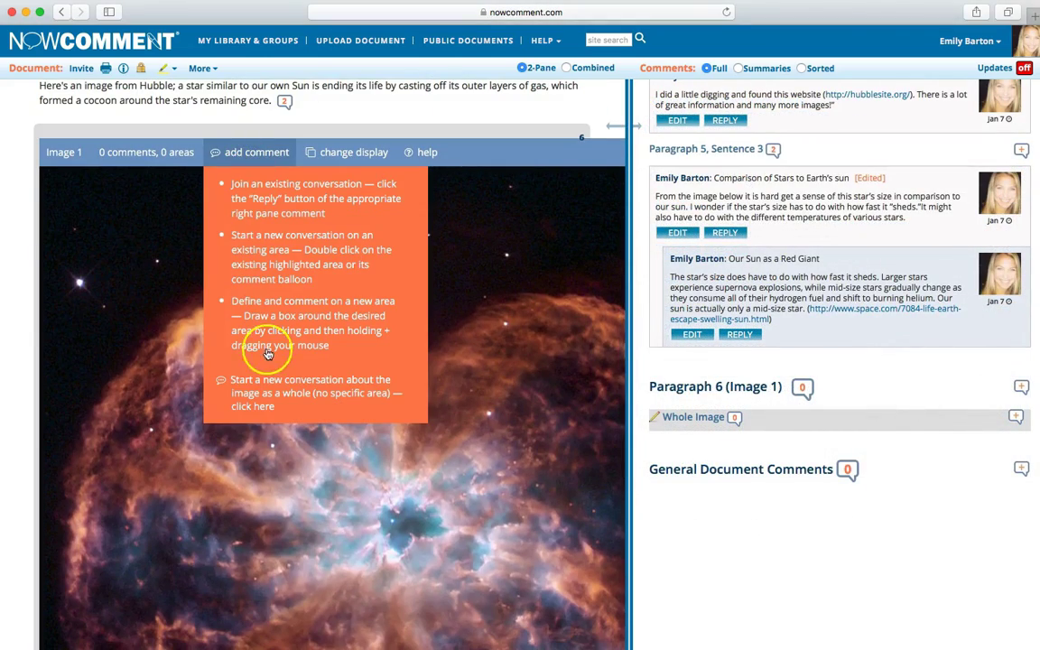
Post a whole-image comment 'image perspective and distance for the Hubble' with pasted additional thoughts
{"action": "left_click", "coordinate": [262, 393]}
{"action": "left_click", "coordinate": [464, 275]}
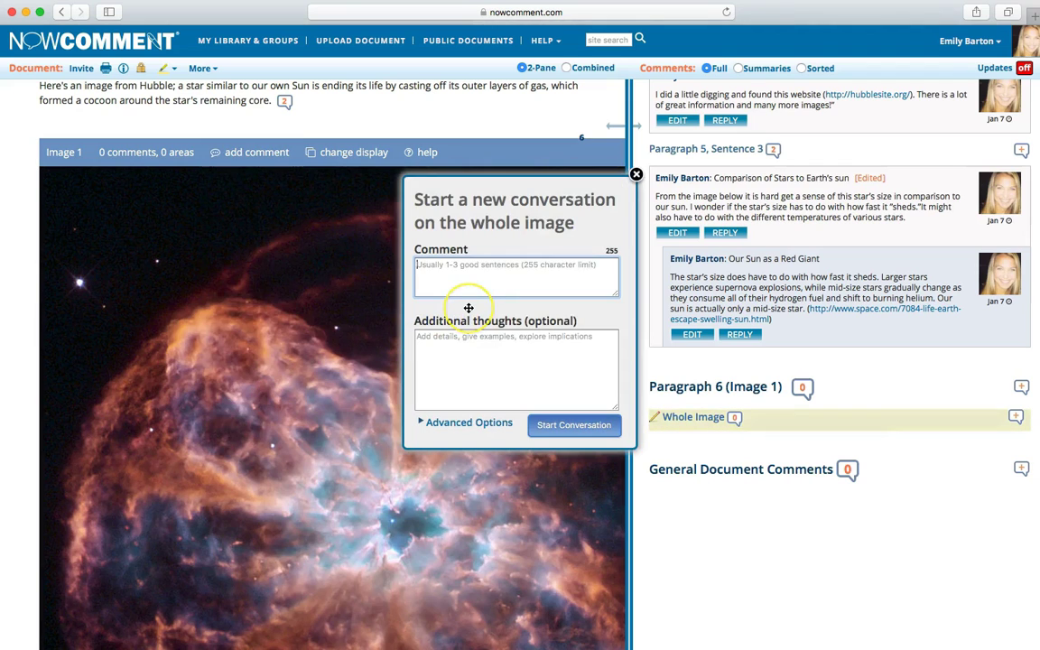
{"action": "type", "text": "image "}
{"action": "type", "text": "per"}
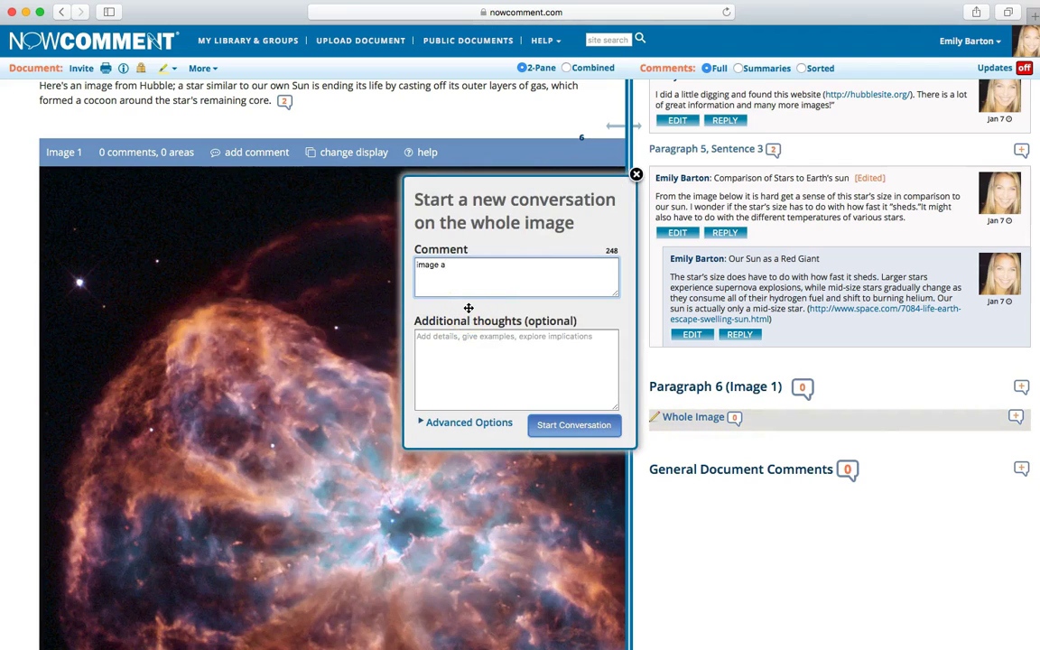
{"action": "type", "text": "spective and distance for the Hubble"}
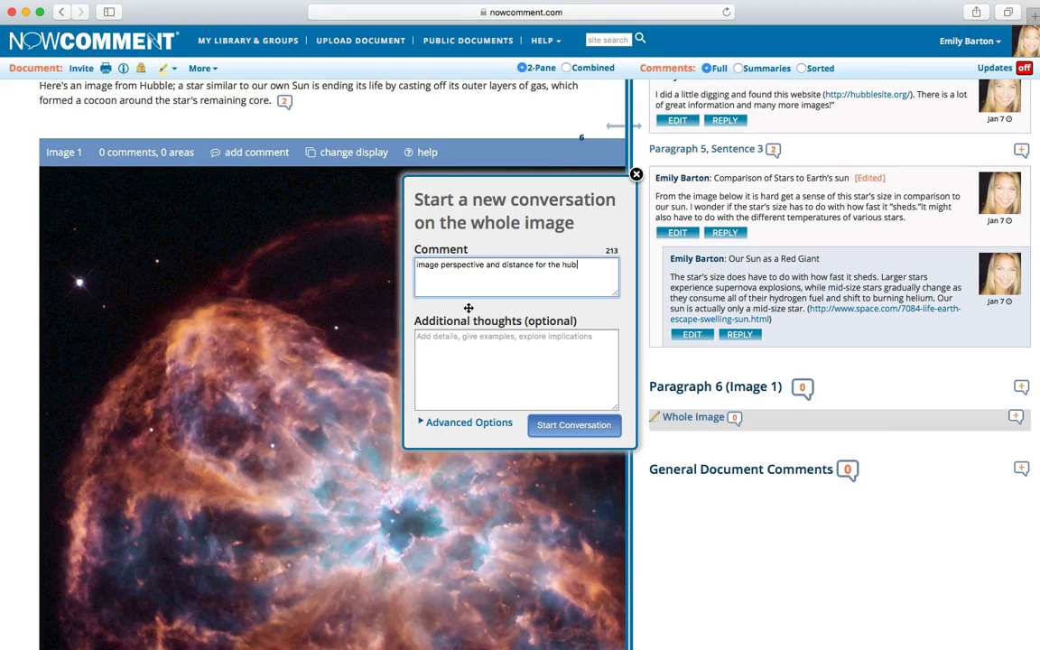
{"action": "left_click", "coordinate": [474, 350]}
{"action": "type", "text": "This image is really interesting. It's impossible to tell how far away the Hubble was when the image was taken. I would imagine it needs to be far, but the image clarity leads you to think might be close"}
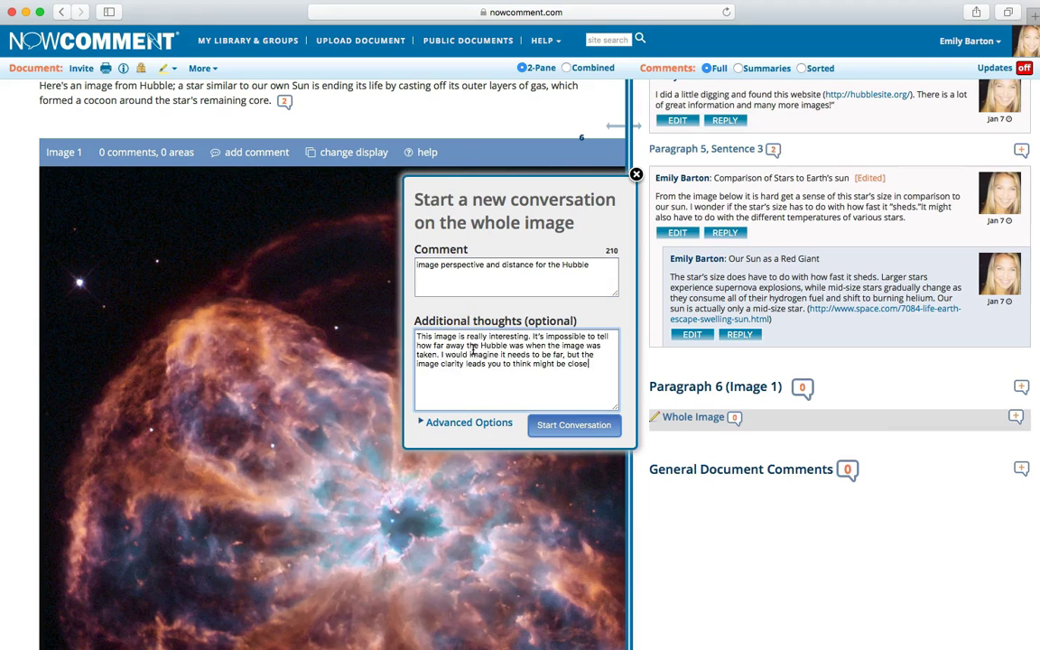
{"action": "left_click", "coordinate": [556, 428]}
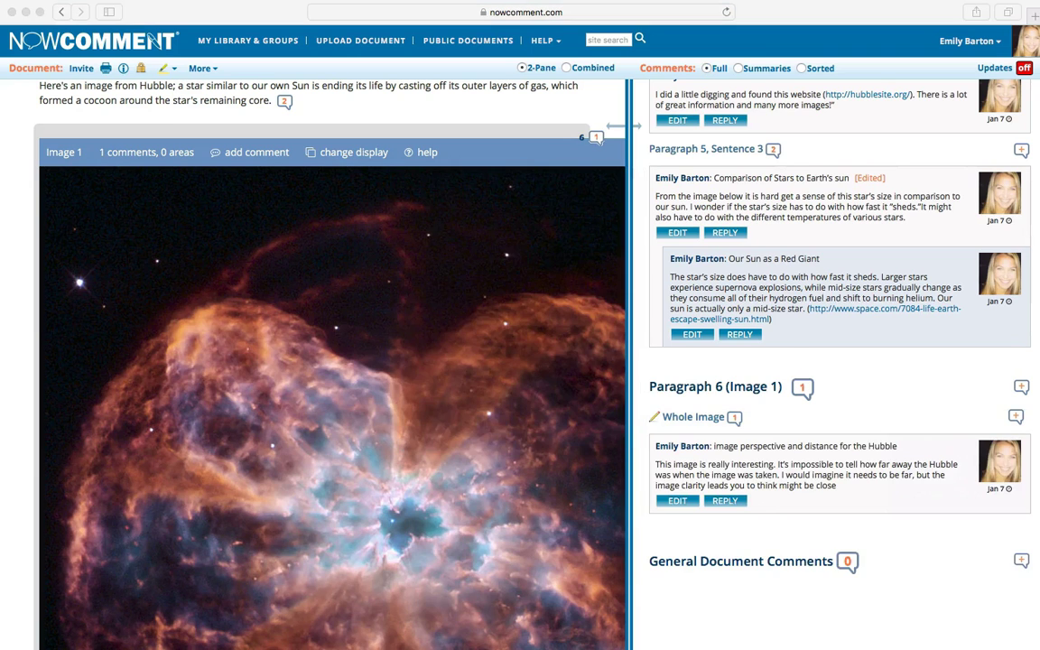
Outline the image centre as area 'Core?' and post the comment 'color patterns in' with pasted thoughts
{"action": "left_click_drag", "start_coordinate": [285, 394], "coordinate": [515, 585]}
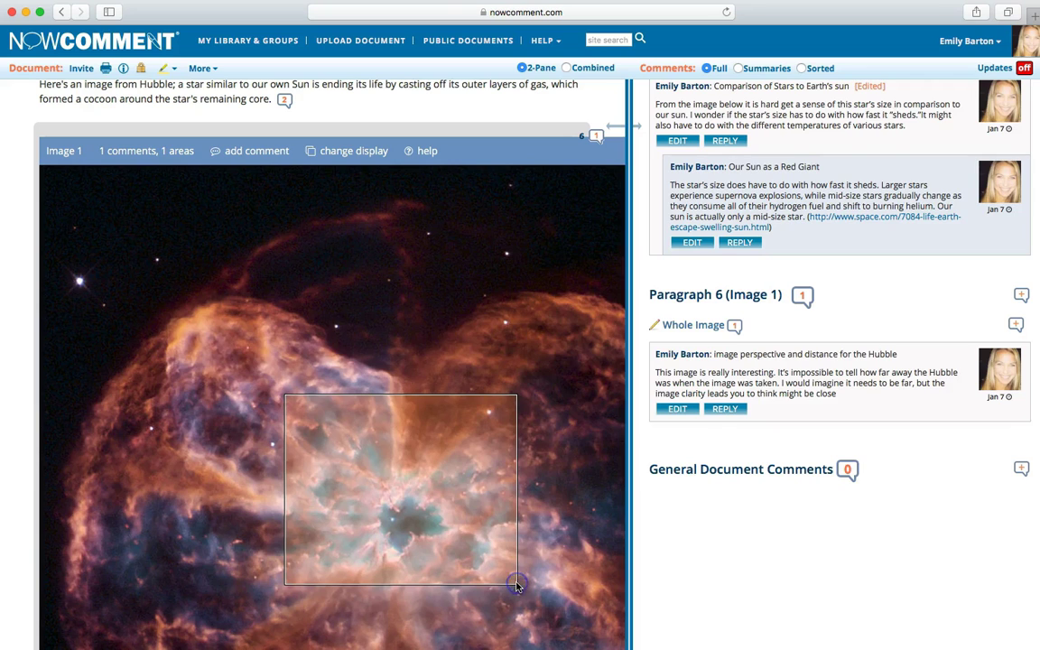
{"action": "type", "text": "Core?"}
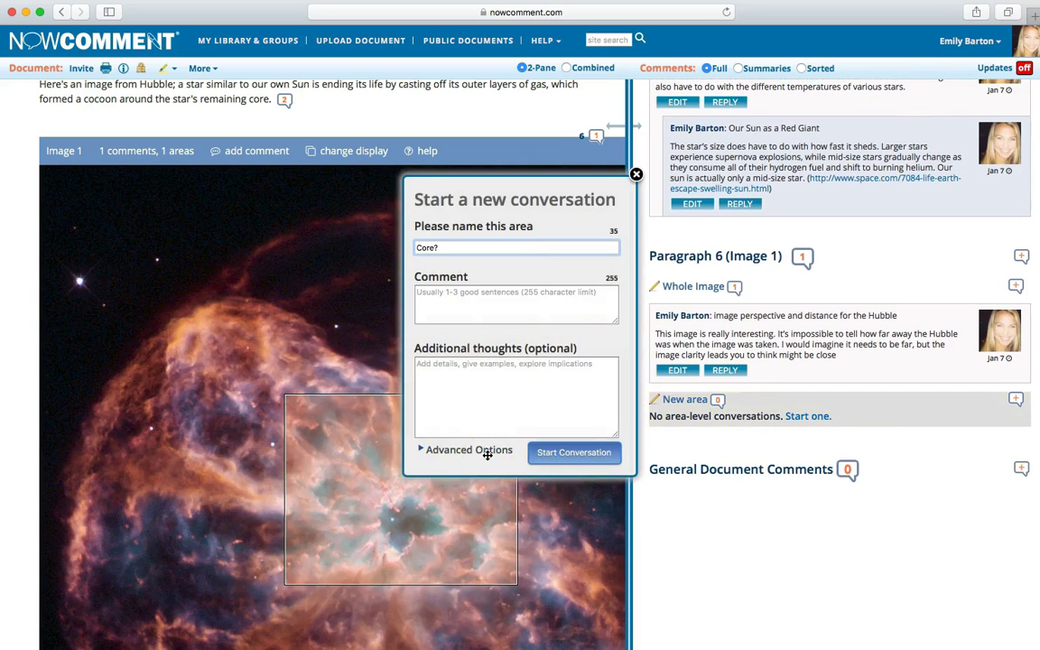
{"action": "left_click", "coordinate": [500, 295]}
{"action": "type", "text": "color"}
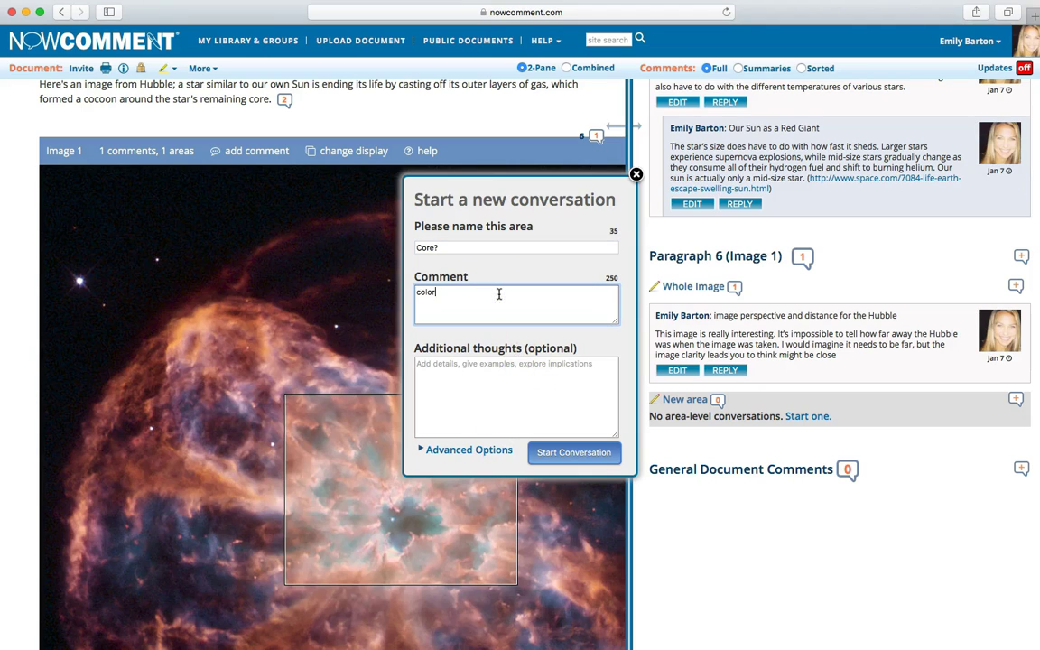
{"action": "type", "text": " patterns in the likely core"}
{"action": "left_click", "coordinate": [430, 361]}
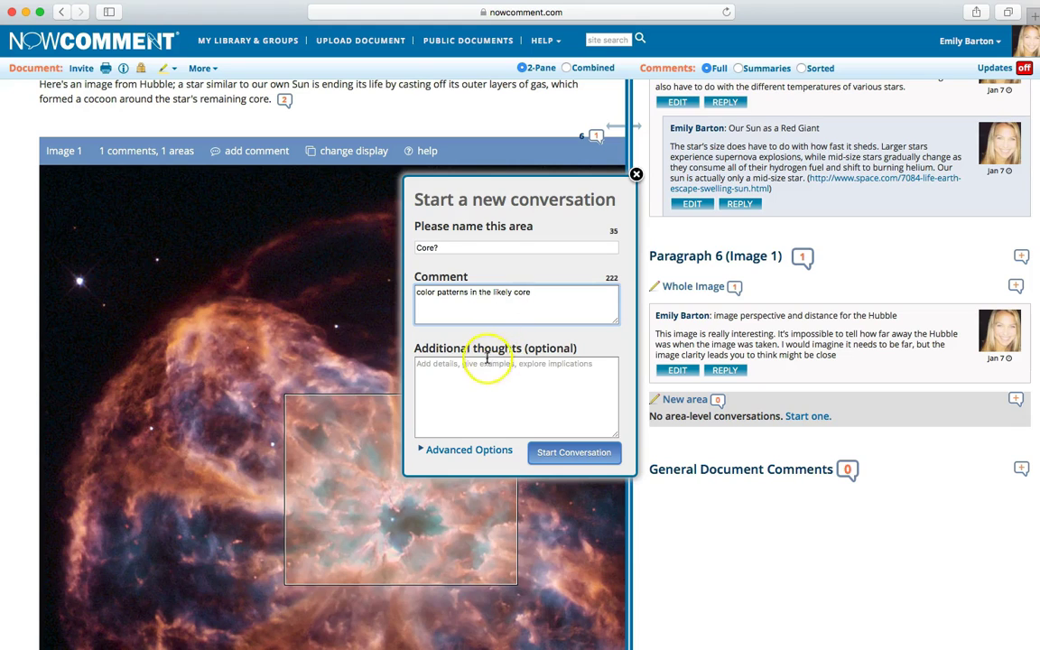
{"action": "type", "text": "It looks like this is the core of the star being left behind. However, the blueish black color seems a little odd. Is it possible that area is an extremely different temperature?"}
{"action": "left_click", "coordinate": [564, 464]}
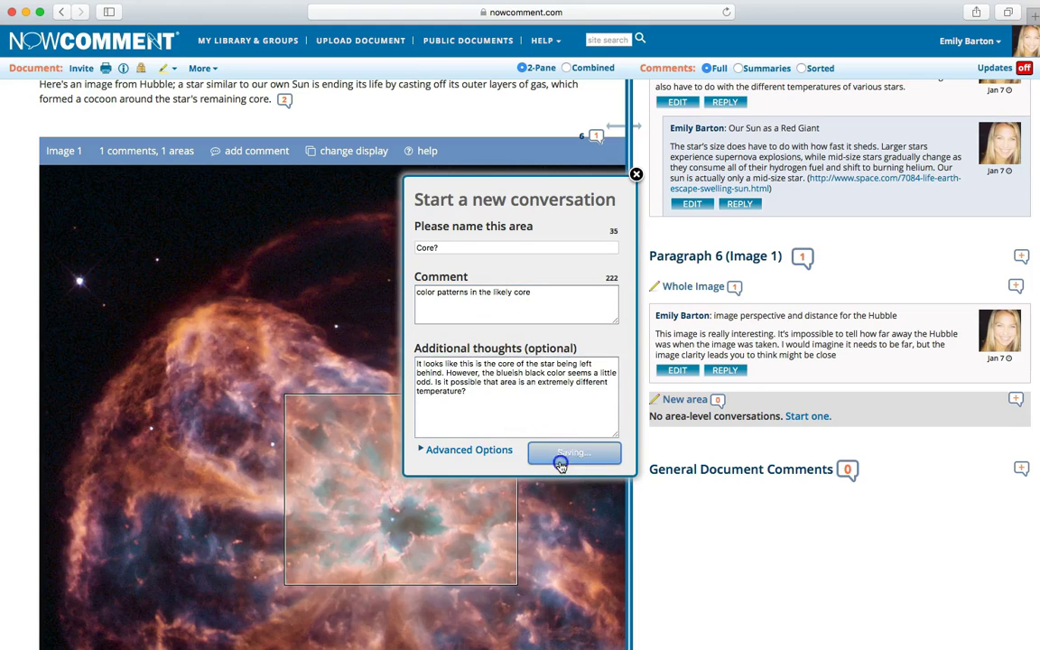
{"action": "left_click", "coordinate": [395, 454]}
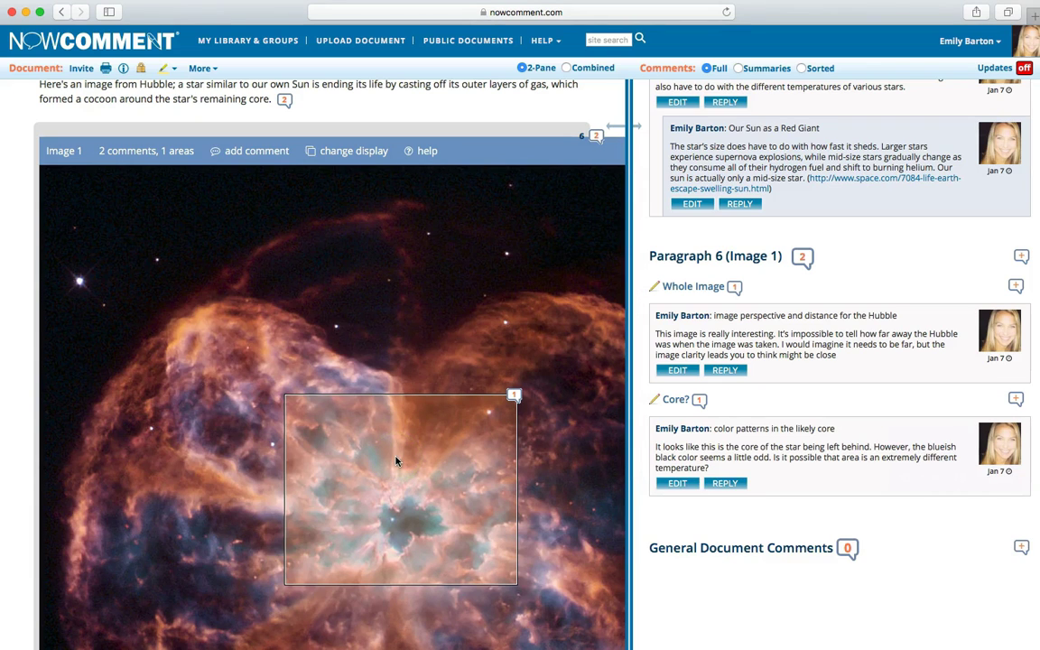
Show the comment attached to the Core? area on the Hubble image
{"action": "left_click", "coordinate": [459, 434]}
{"action": "left_click", "coordinate": [514, 396]}
{"action": "left_click", "coordinate": [514, 397]}
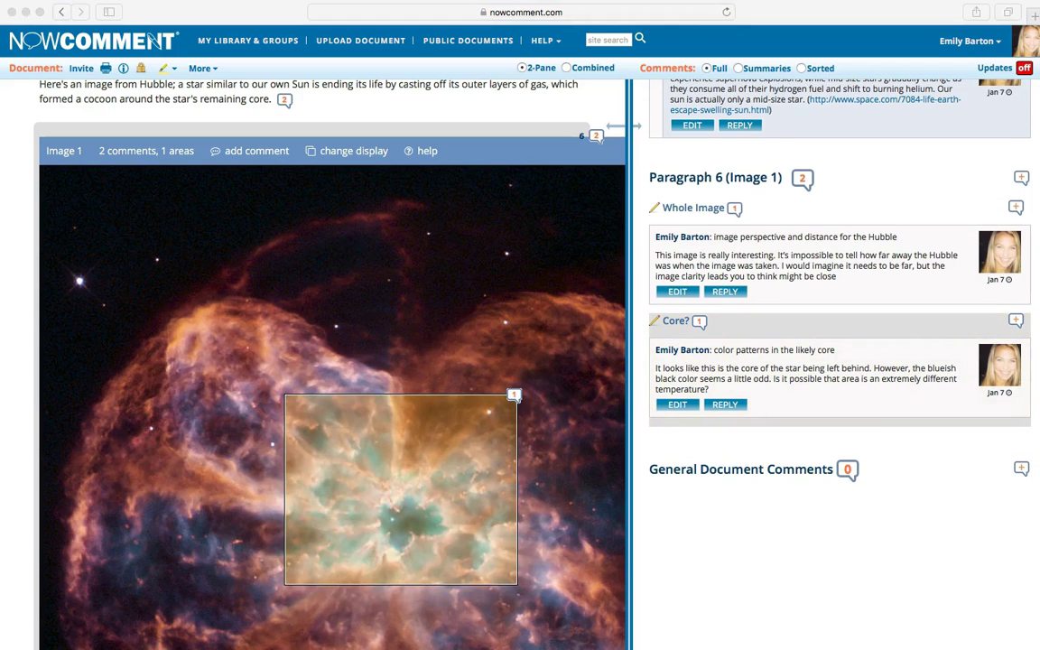
{"action": "left_click", "coordinate": [378, 489]}
Outline the dark centre as area 'Black space in core' and post comment 'Black' with pasted thoughts
{"action": "left_click_drag", "start_coordinate": [375, 492], "coordinate": [456, 555]}
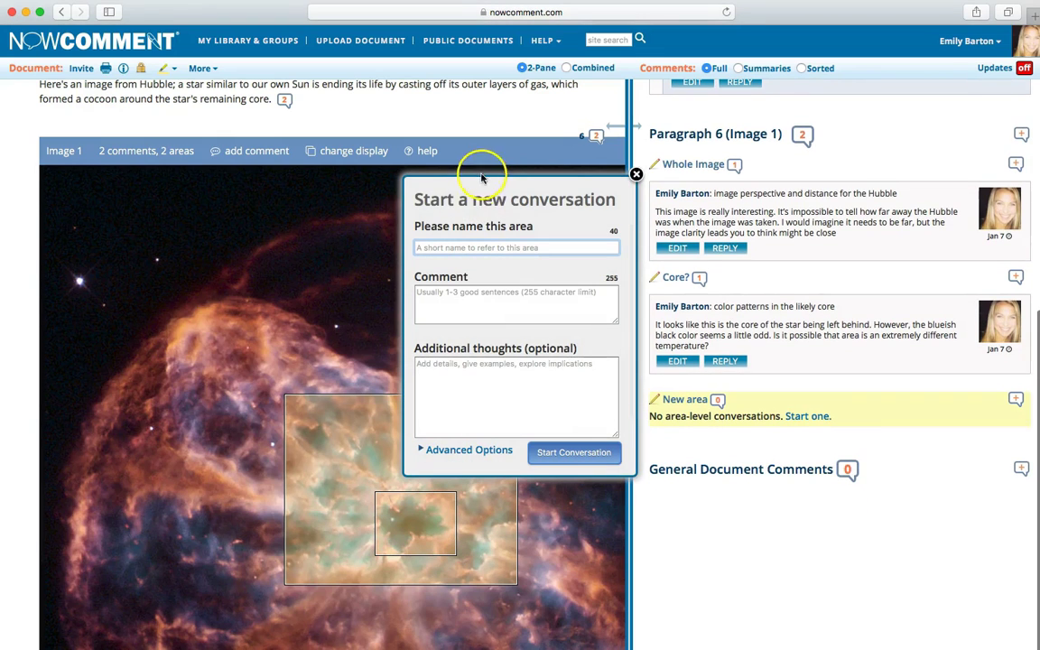
{"action": "type", "text": "Black"}
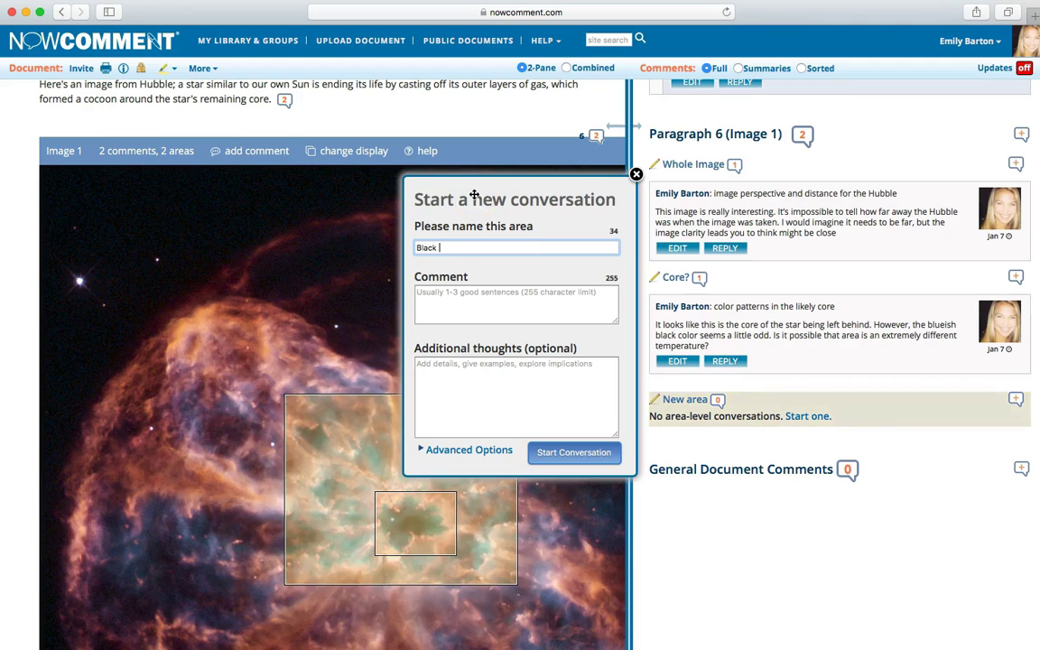
{"action": "type", "text": " space in core"}
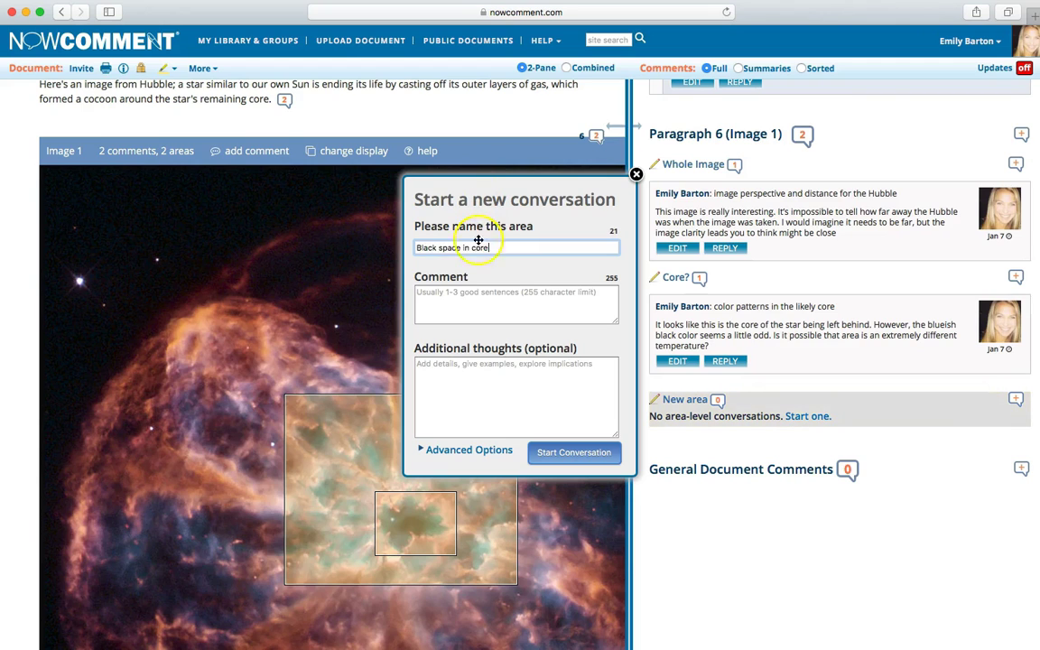
{"action": "left_click", "coordinate": [456, 294]}
{"action": "type", "text": "Black space in center is confusing"}
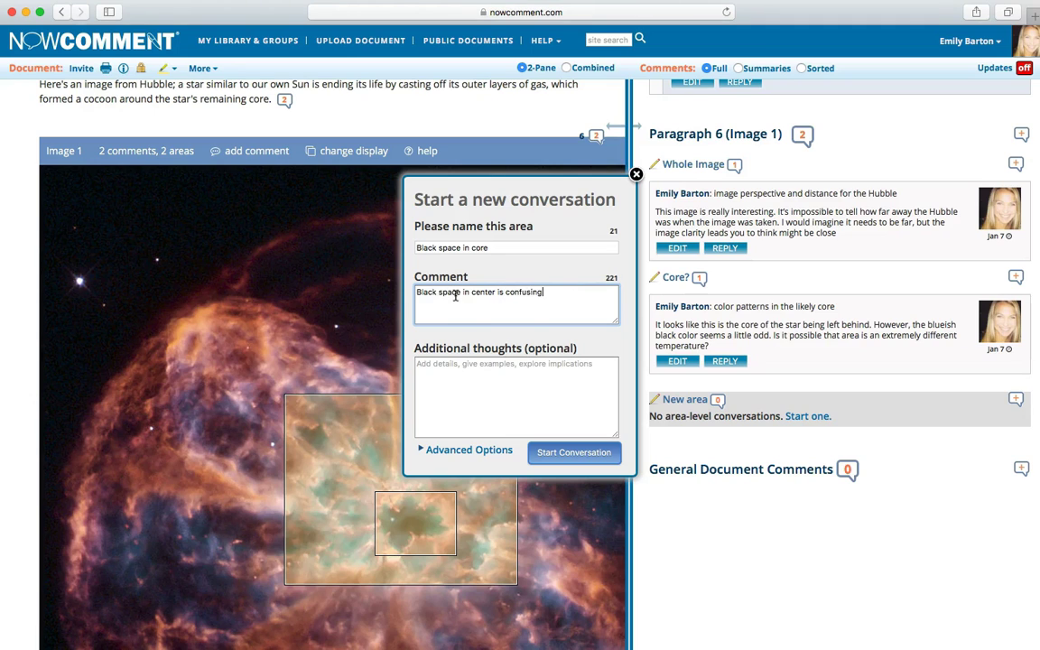
{"action": "left_click", "coordinate": [442, 379]}
{"action": "type", "text": "This black space right at the center of the core is interesting. It also looks like a whole, but that wouldn't make sense if this is the core that is going to remain. Does anyone know what this might be?"}
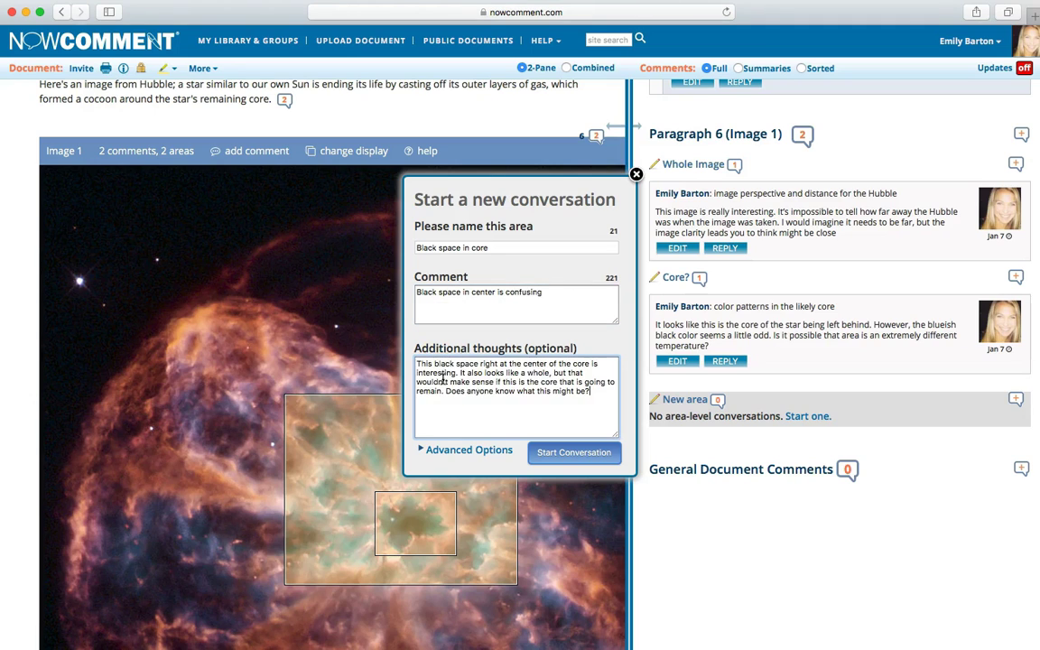
{"action": "left_click", "coordinate": [552, 453]}
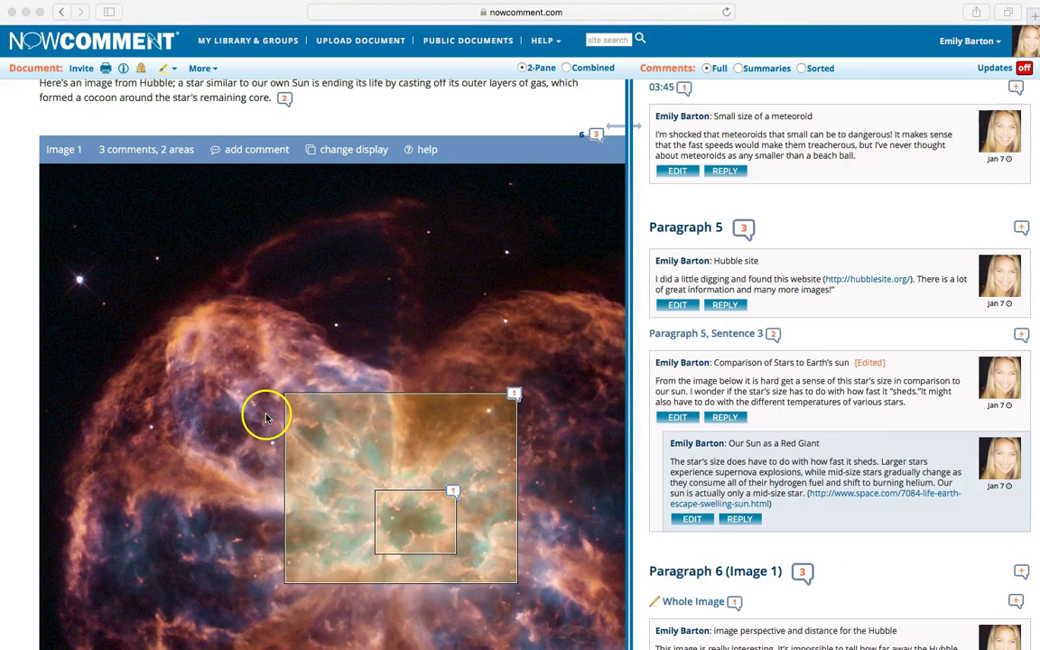
{"action": "scroll", "coordinate": [267, 417], "scroll_direction": "up", "scroll_amount": 10}
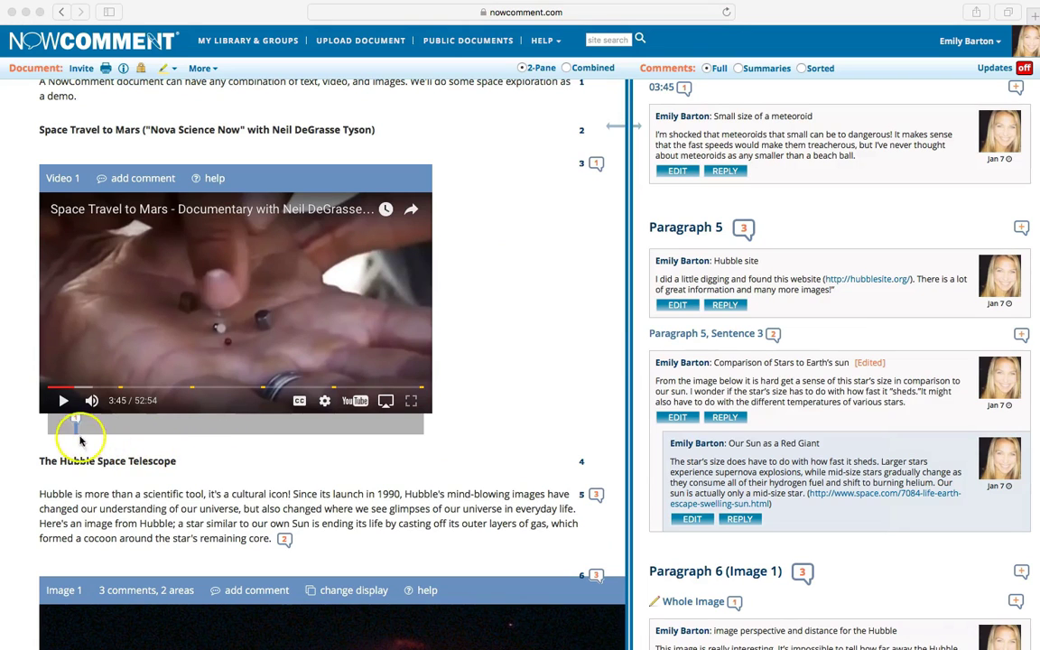
{"action": "left_click", "coordinate": [75, 426]}
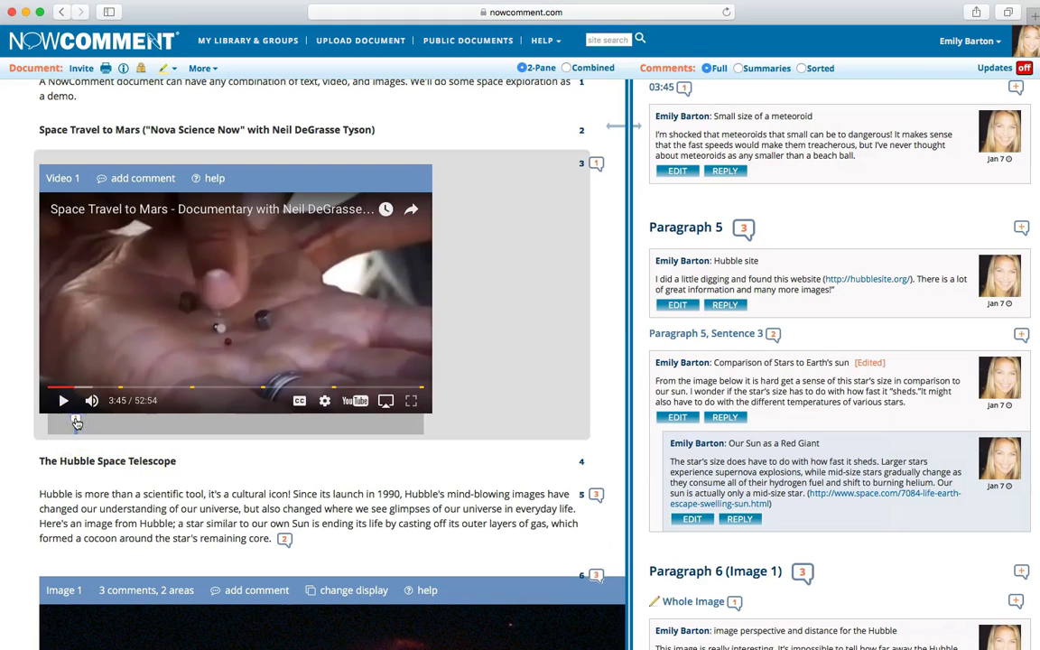
{"action": "left_click", "coordinate": [77, 423]}
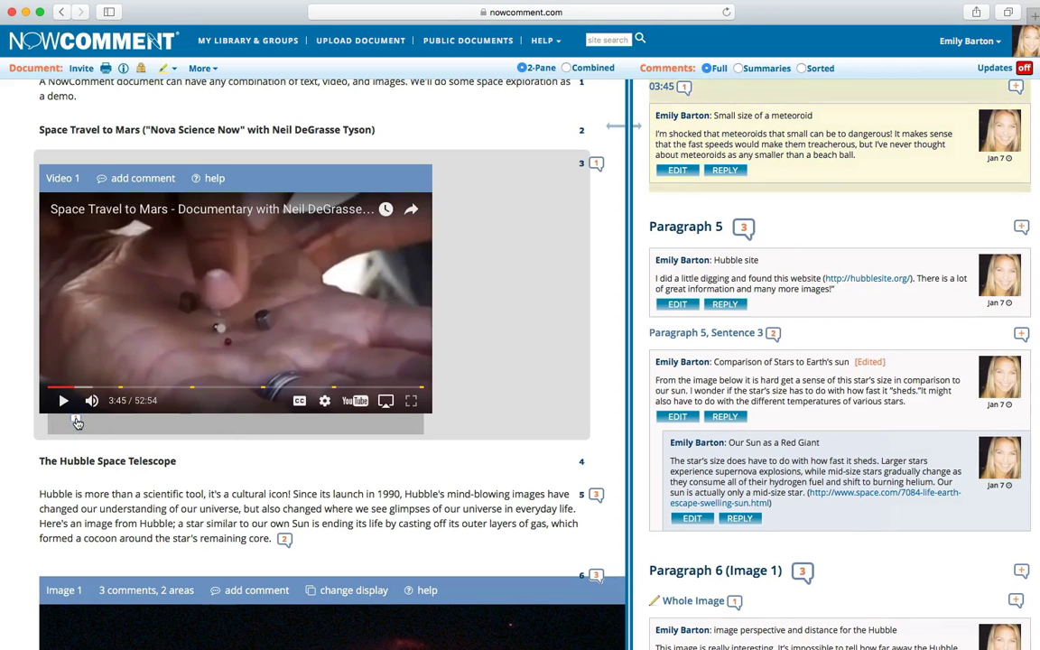
{"action": "left_click", "coordinate": [136, 179]}
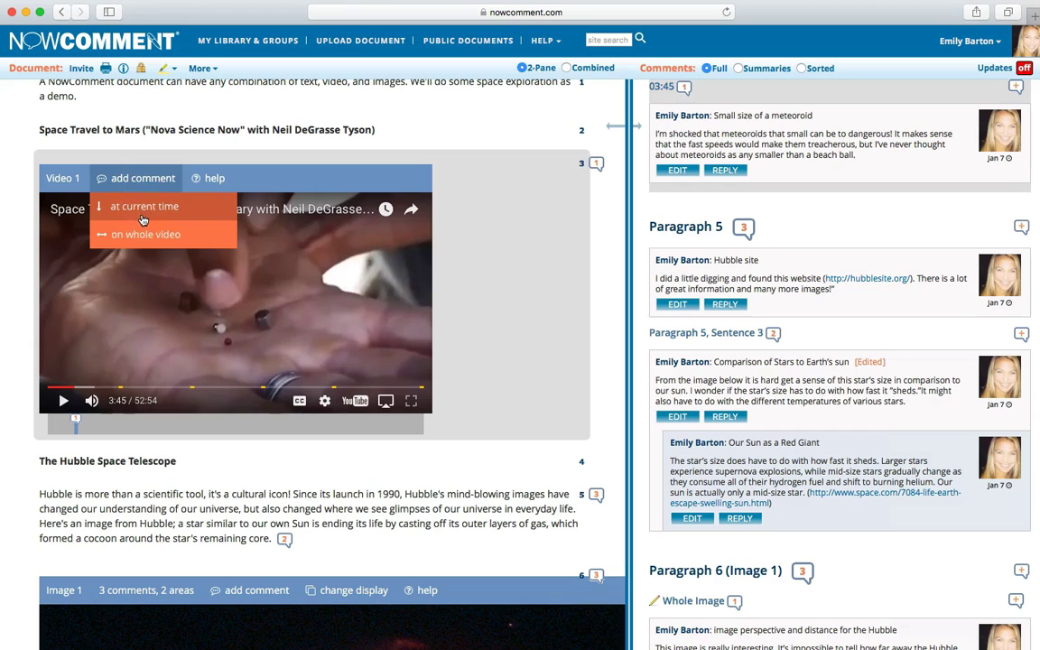
{"action": "left_click", "coordinate": [142, 217]}
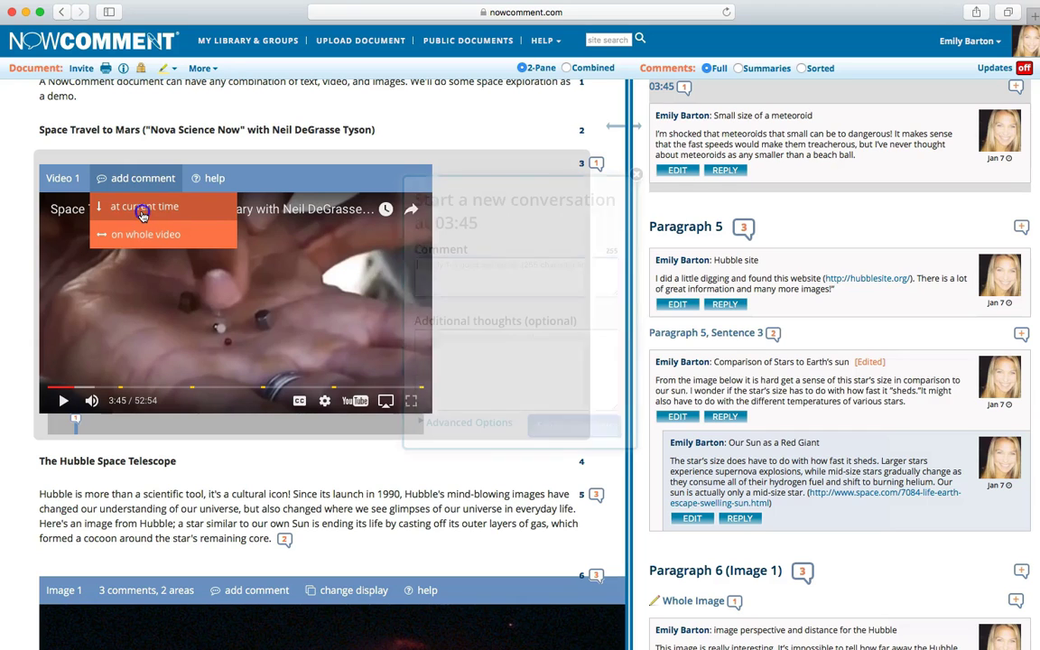
{"action": "left_click", "coordinate": [636, 173]}
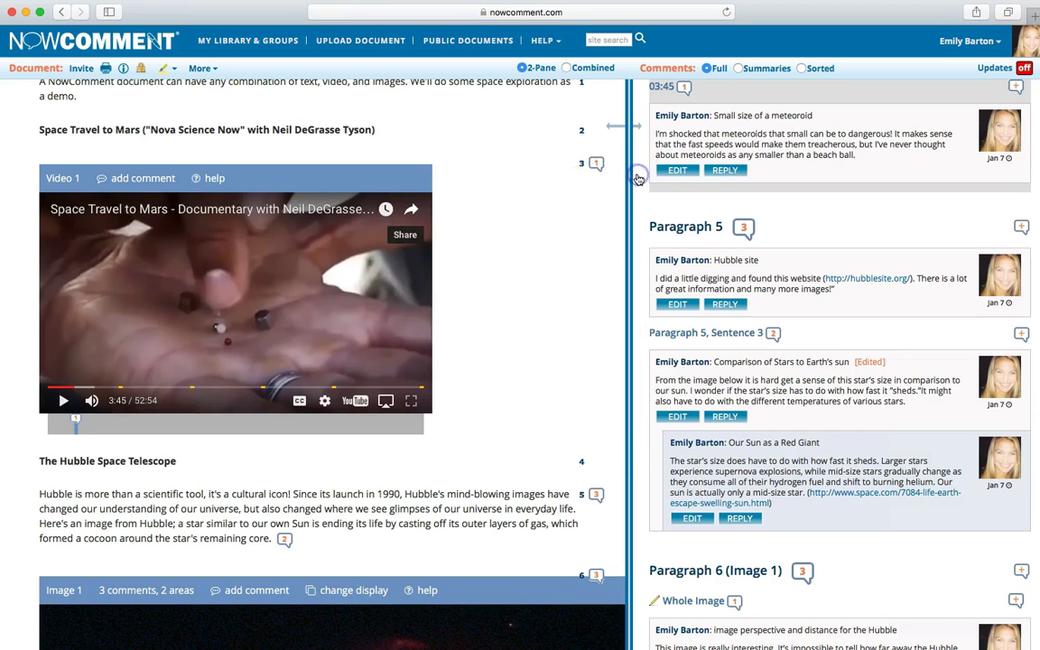
Scroll to the top and show paragraph 5's three comments beside the Hubble paragraph
{"action": "scroll", "coordinate": [497, 385], "scroll_direction": "up", "scroll_amount": 3}
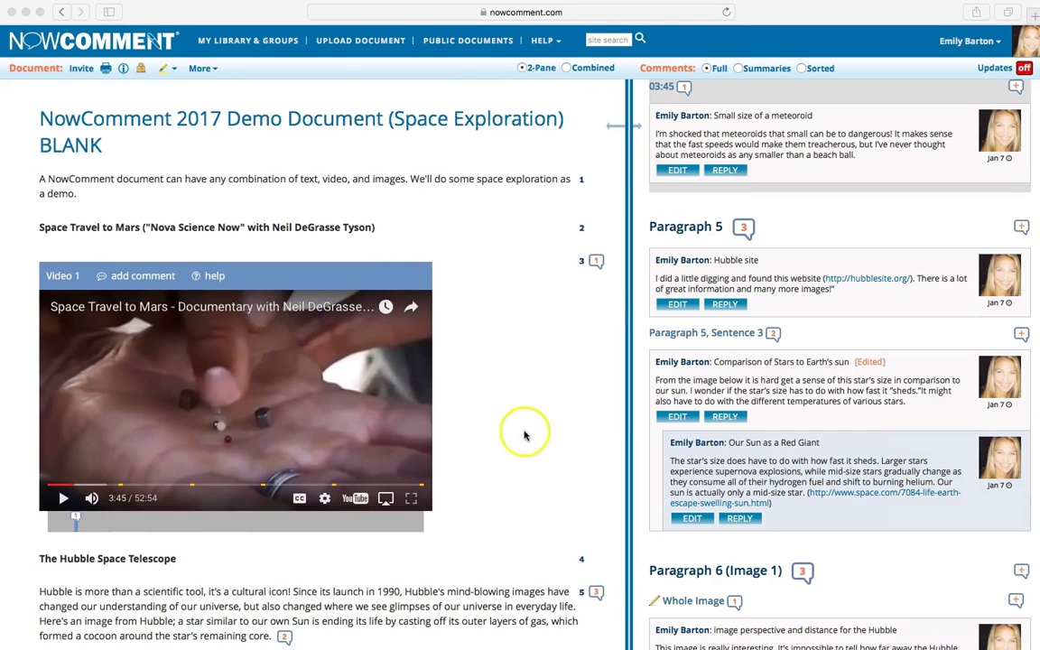
{"action": "left_click", "coordinate": [596, 594]}
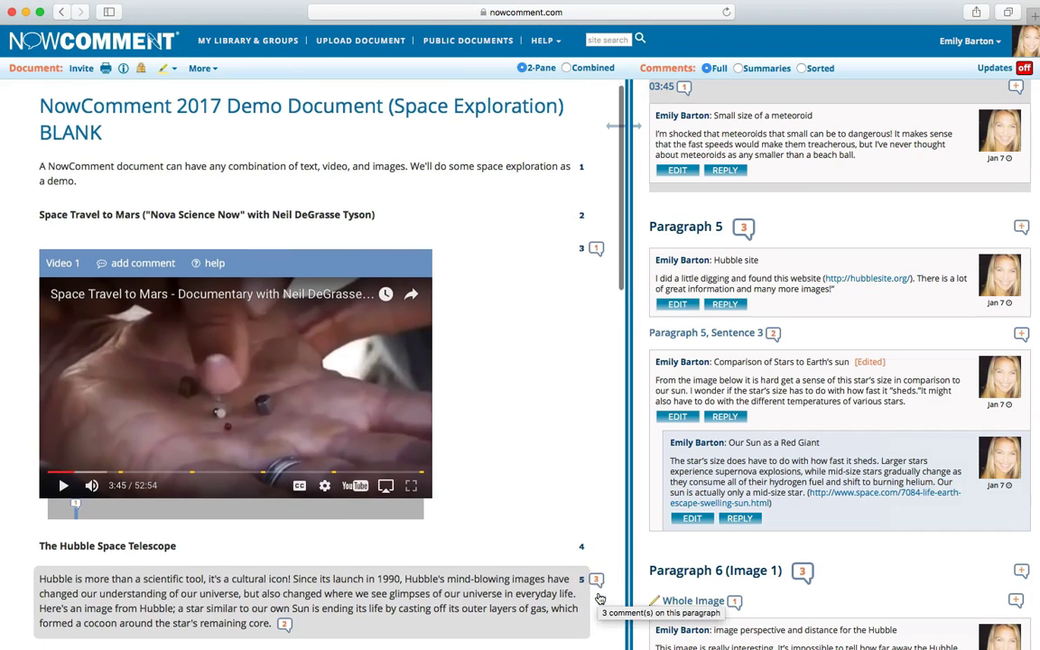
{"action": "left_click", "coordinate": [598, 575]}
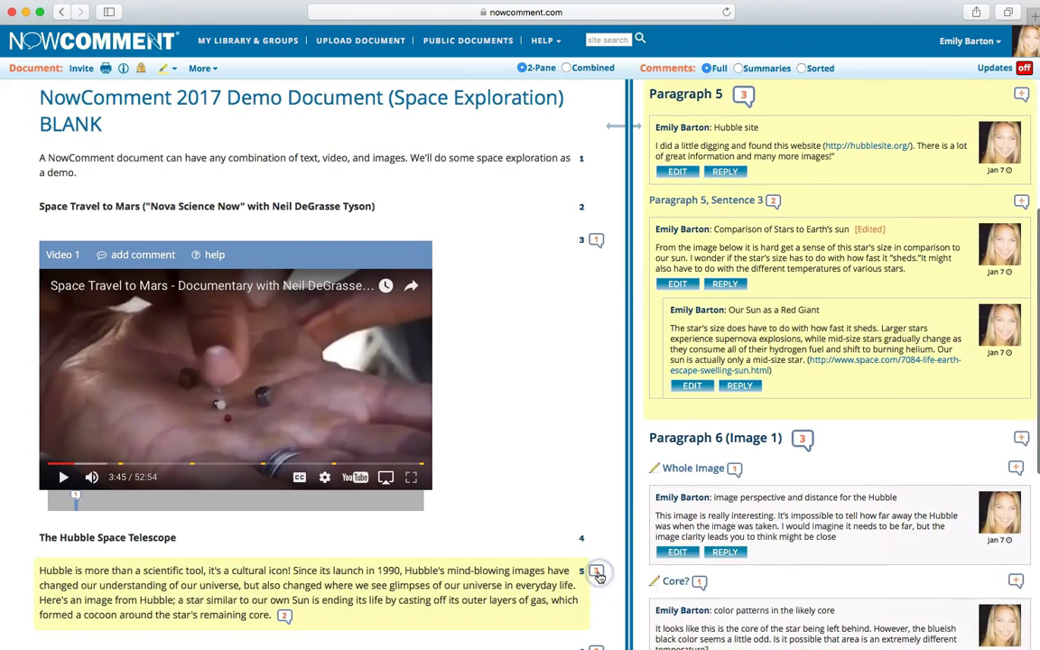